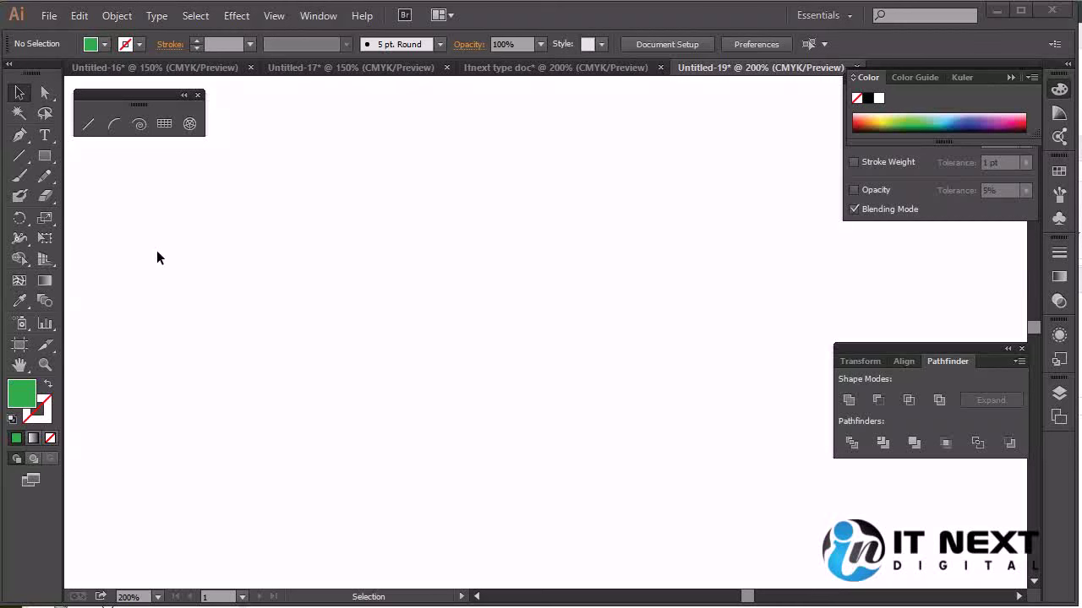
- Tear the Rectangle-to-Flare shape tools off into a floating panel moved to the top
left_click(38, 159)
left_click(38, 159)
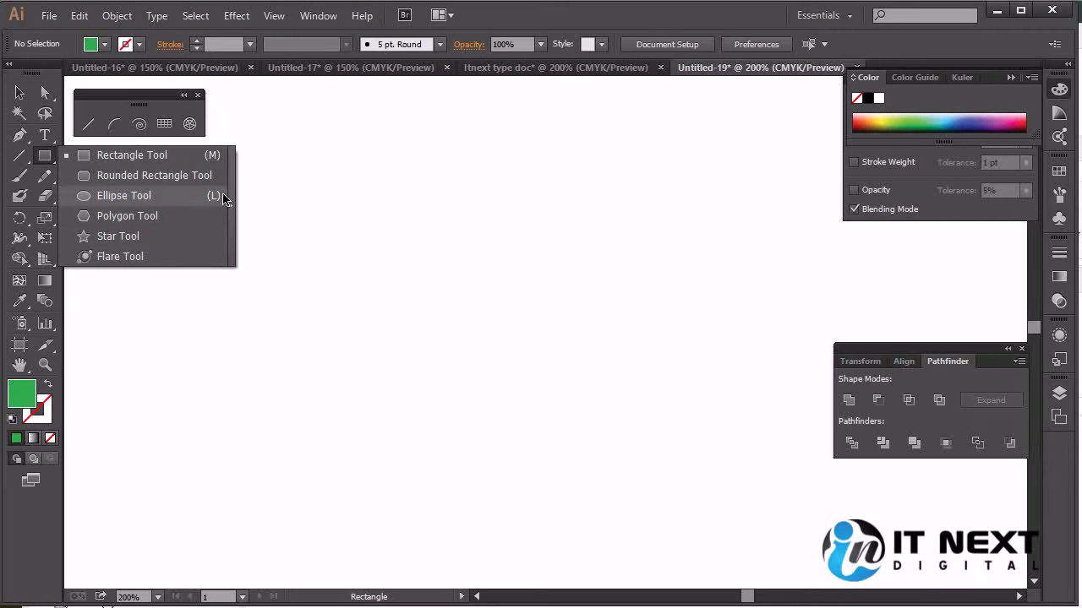
left_click_drag(197, 172, 233, 208)
left_click_drag(161, 178, 325, 109)
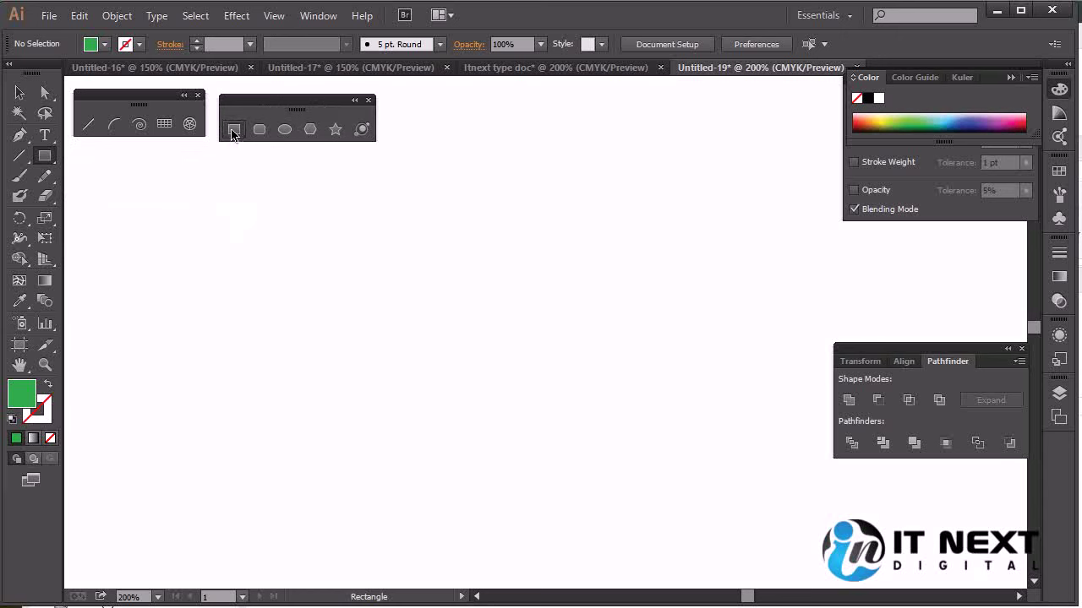
left_click_drag(193, 215, 574, 451)
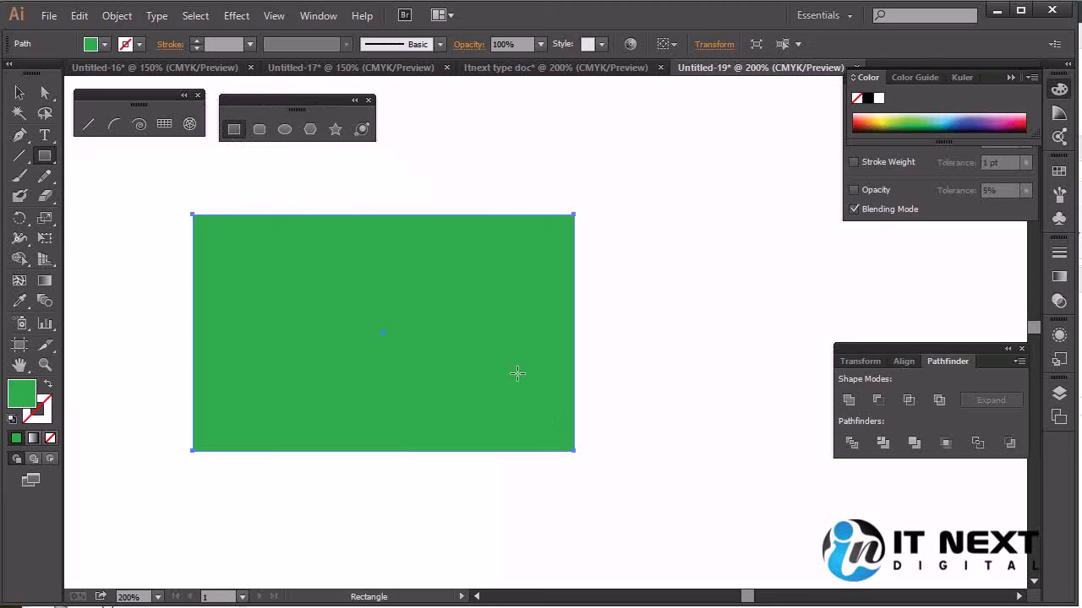
key("Delete")
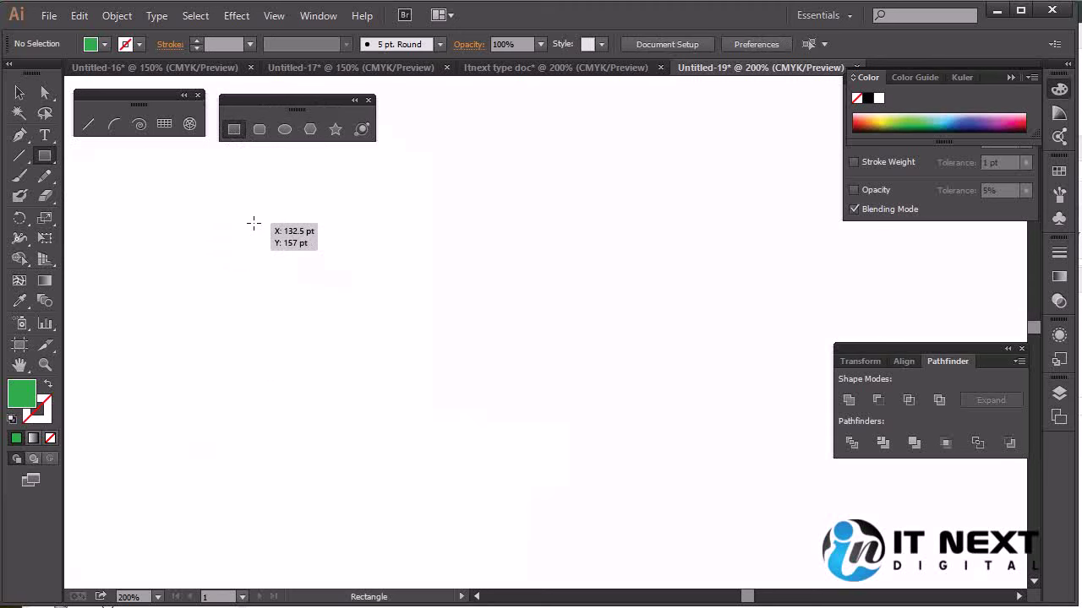
left_click_drag(253, 223, 384, 322)
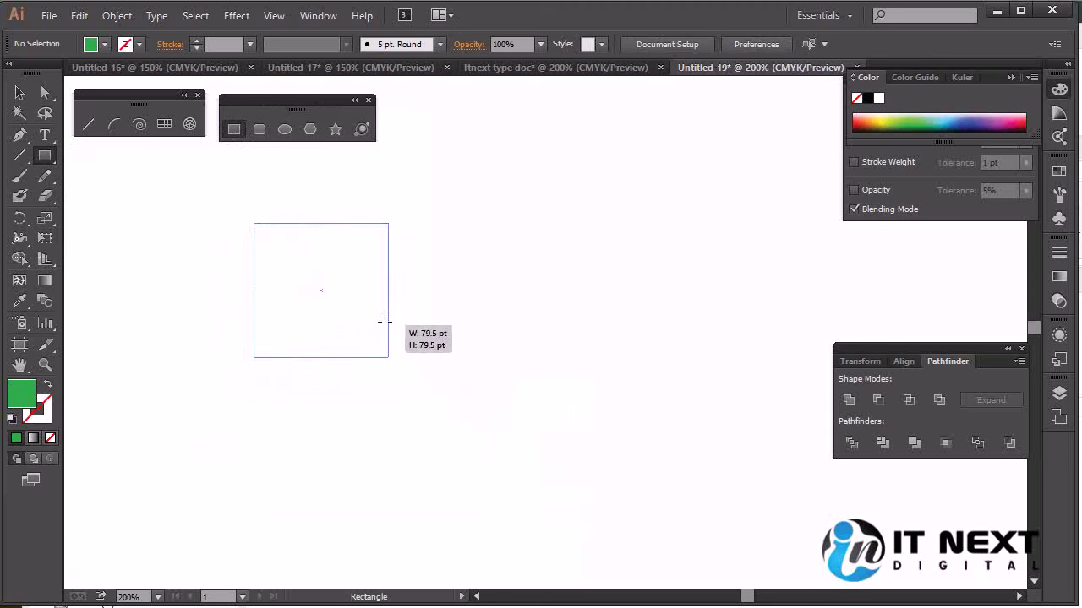
left_click_drag(385, 322, 501, 469)
key("Delete")
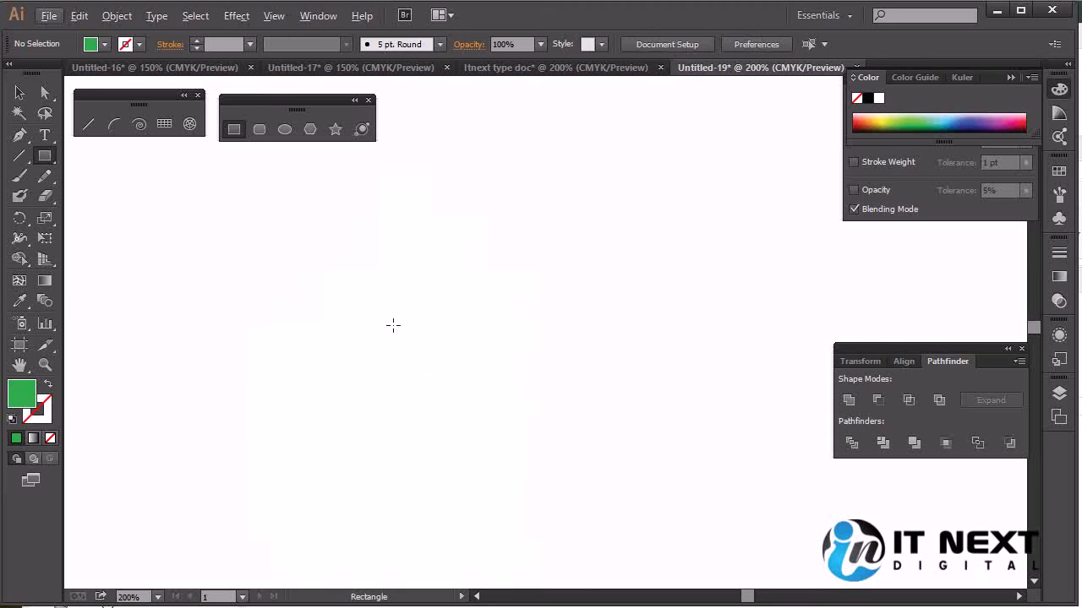
mouse_move(388, 321)
left_mouse_down()
mouse_move(545, 445)
mouse_move(415, 364)
mouse_move(543, 442)
mouse_move(416, 348)
mouse_move(522, 452)
mouse_move(437, 359)
mouse_move(512, 418)
left_mouse_up()
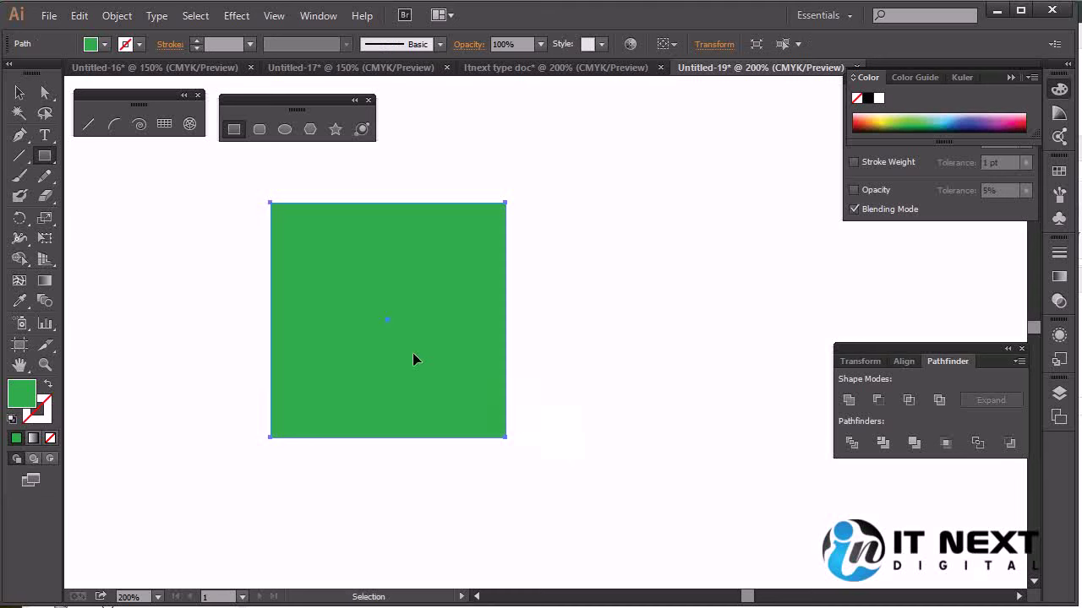
key("ctrl+z")
mouse_move(231, 244)
left_mouse_down()
mouse_move(350, 434)
mouse_move(681, 362)
mouse_move(707, 310)
mouse_move(711, 374)
mouse_move(756, 290)
left_mouse_up()
key("ctrl+z")
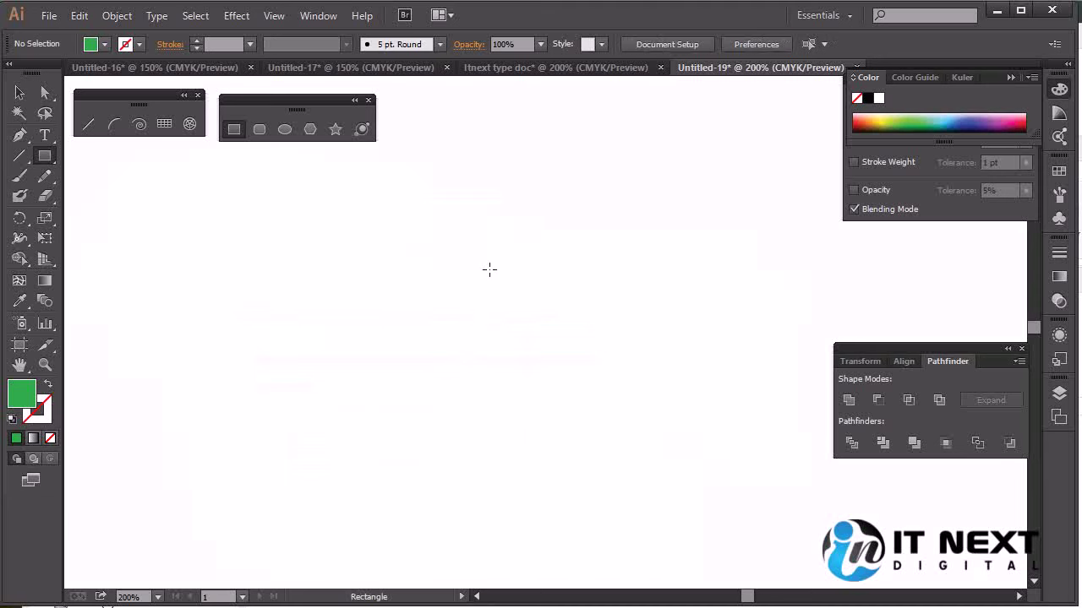
mouse_move(103, 181)
left_mouse_down()
mouse_move(189, 256)
mouse_move(742, 316)
mouse_move(789, 310)
left_mouse_up()
key("ctrl+z")
left_click(185, 222)
type("400")
key("Tab")
type("100")
key("Return")
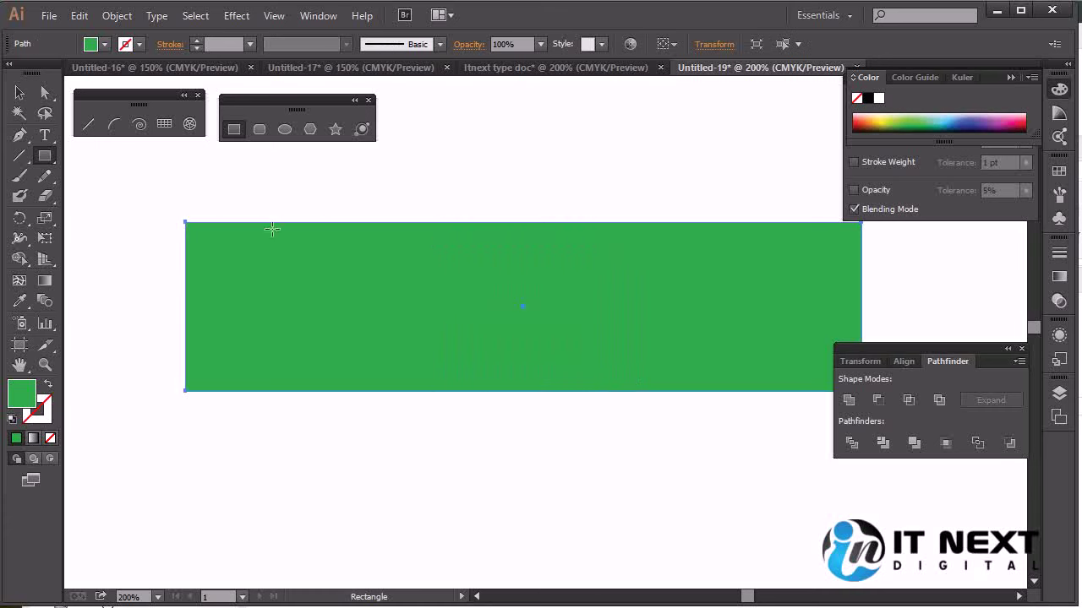
left_click(20, 93)
mouse_move(755, 303)
left_mouse_down()
mouse_move(633, 286)
mouse_move(645, 281)
left_mouse_up()
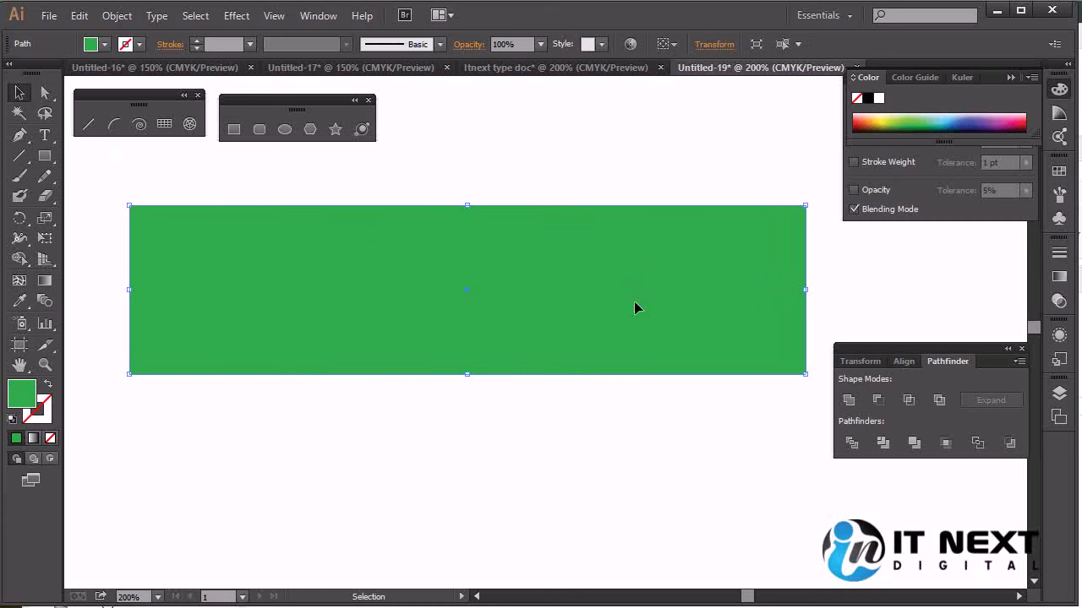
key("Delete")
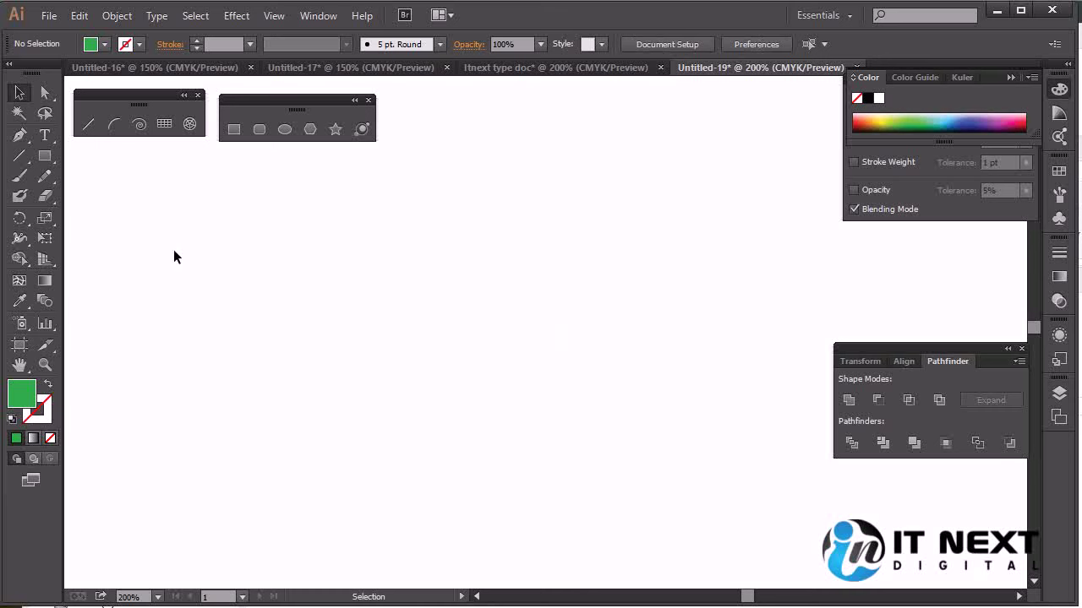
left_click(45, 156)
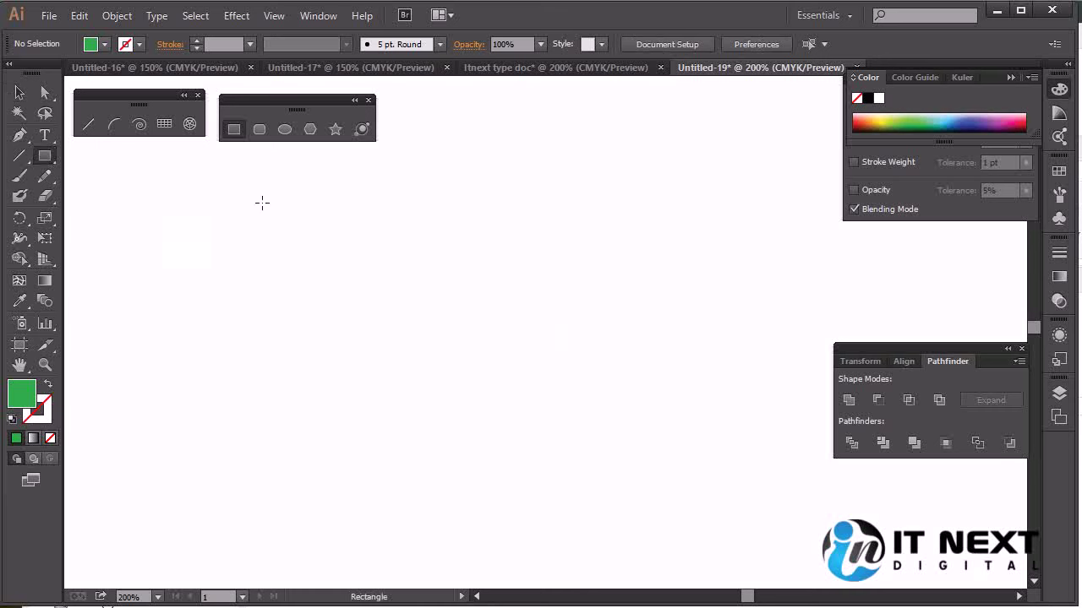
- Create a 200 × 200 pt square through the Rectangle dialog
left_click(473, 311)
type("200")
key("Tab")
double_click(510, 303)
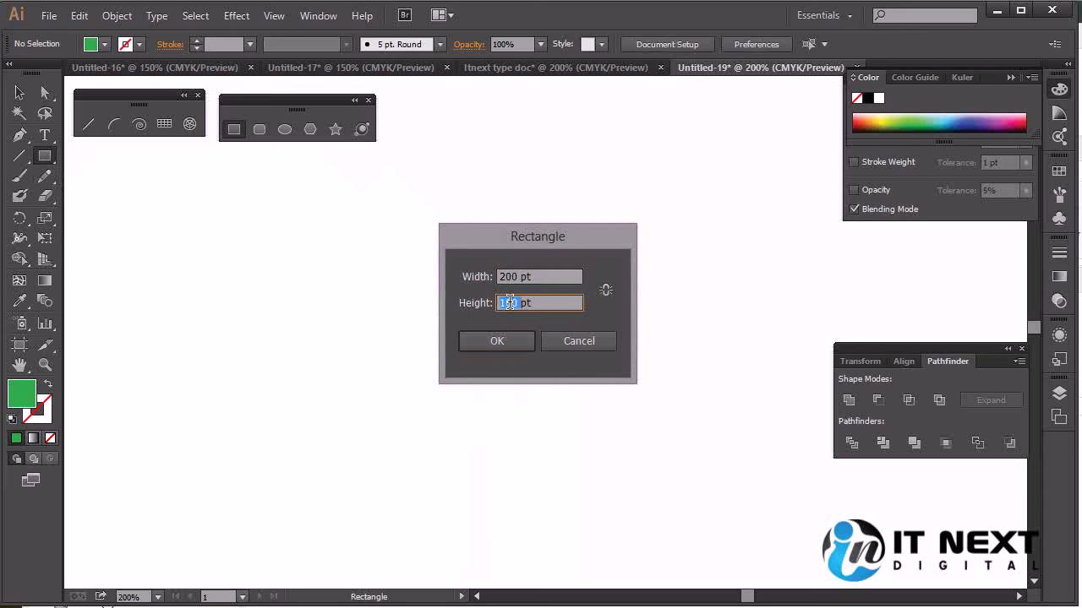
type("200")
key("Return")
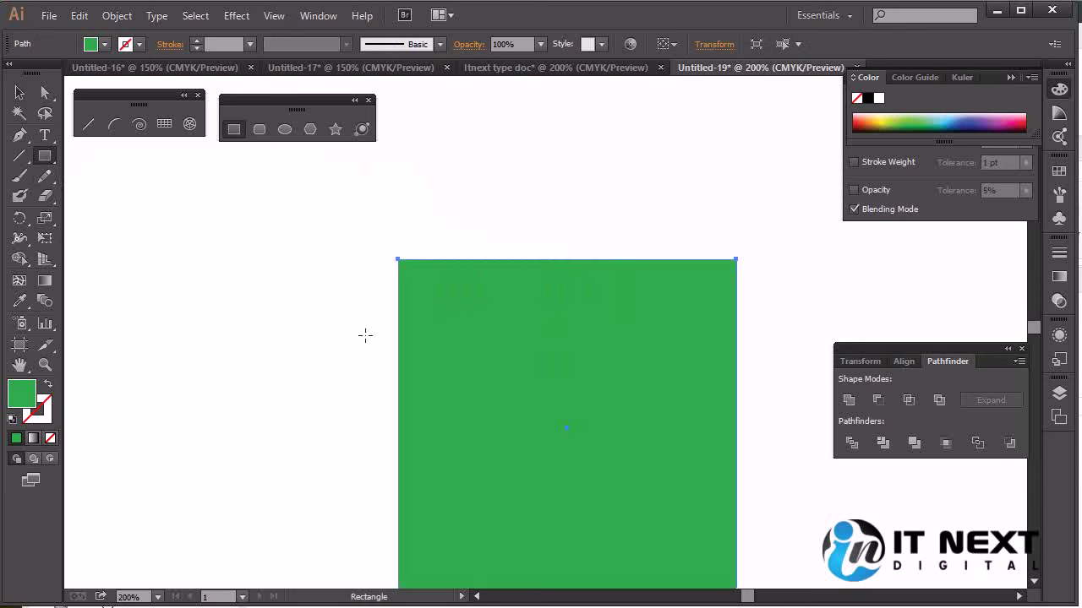
- Move the square, shrink and restore its height from the top, then shift it left
key("v")
left_click_drag(584, 321, 447, 260)
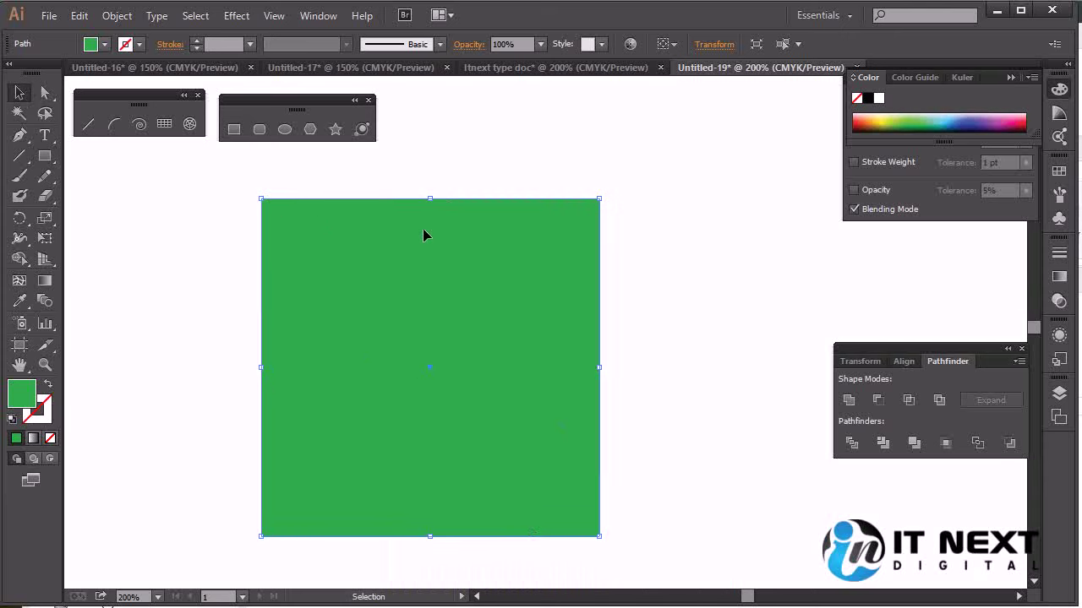
left_click_drag(431, 199, 425, 293)
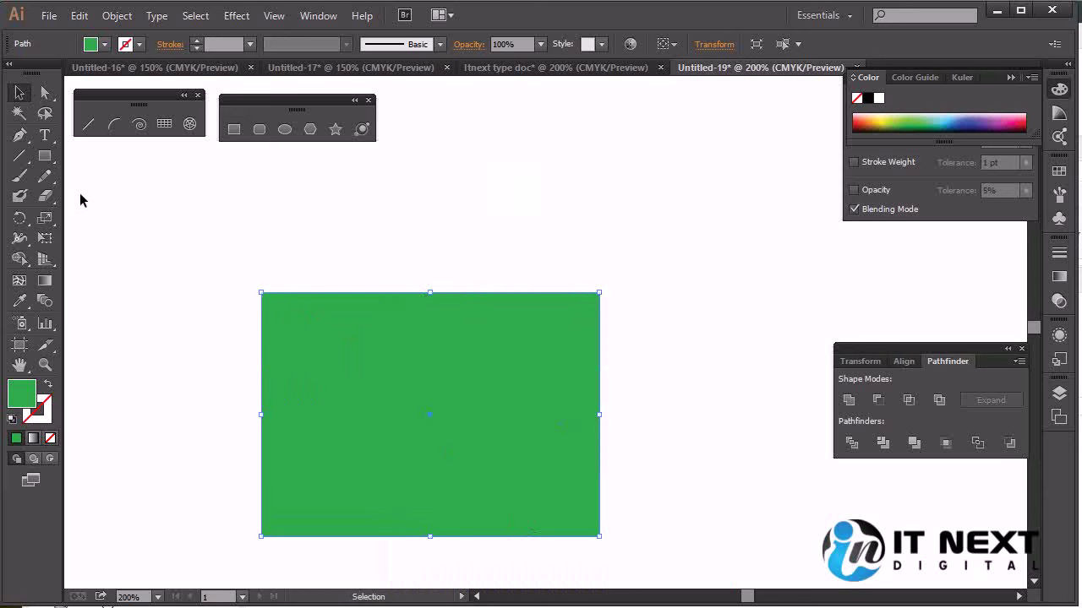
left_click(44, 156)
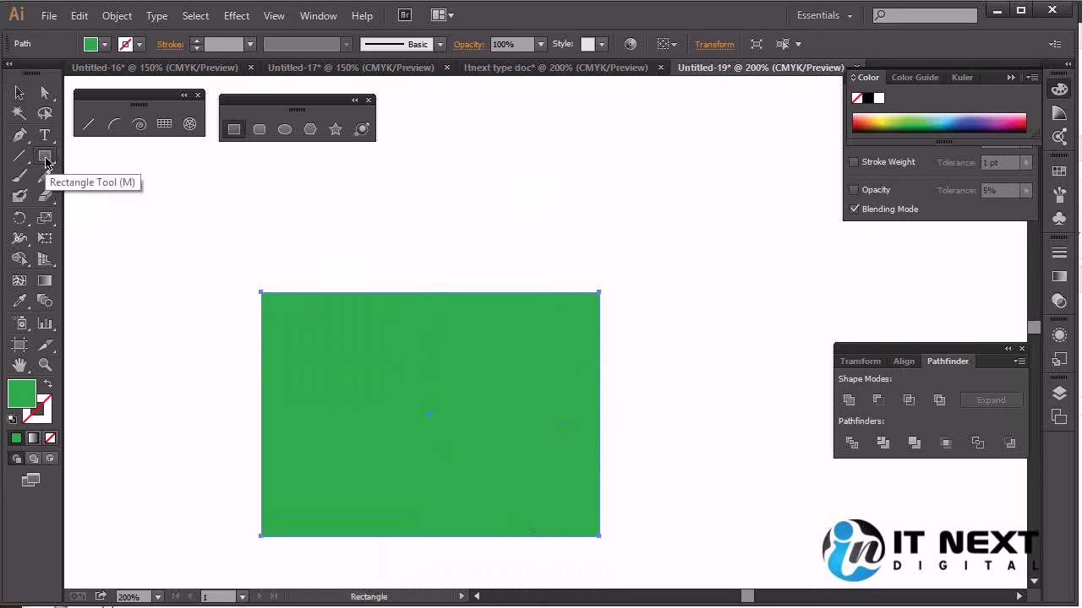
left_click(19, 92)
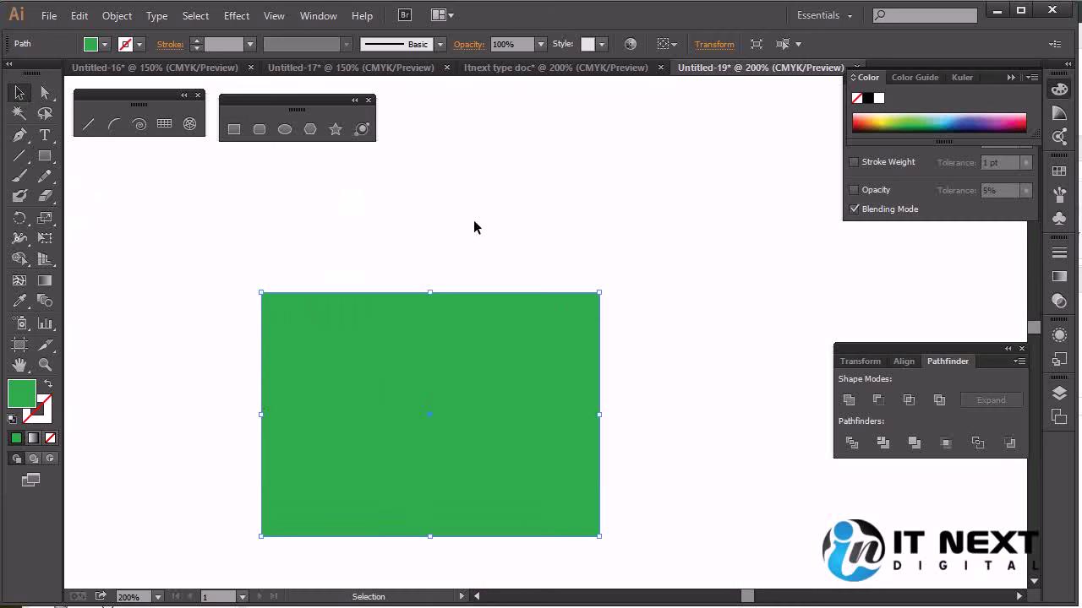
left_click_drag(431, 292, 437, 201)
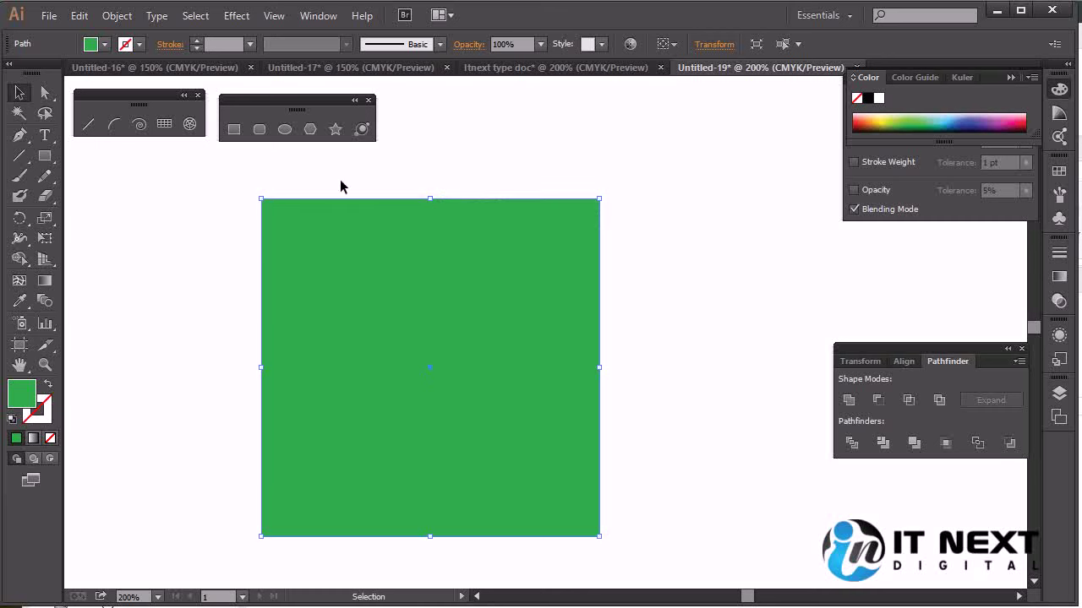
left_click_drag(508, 281, 308, 287)
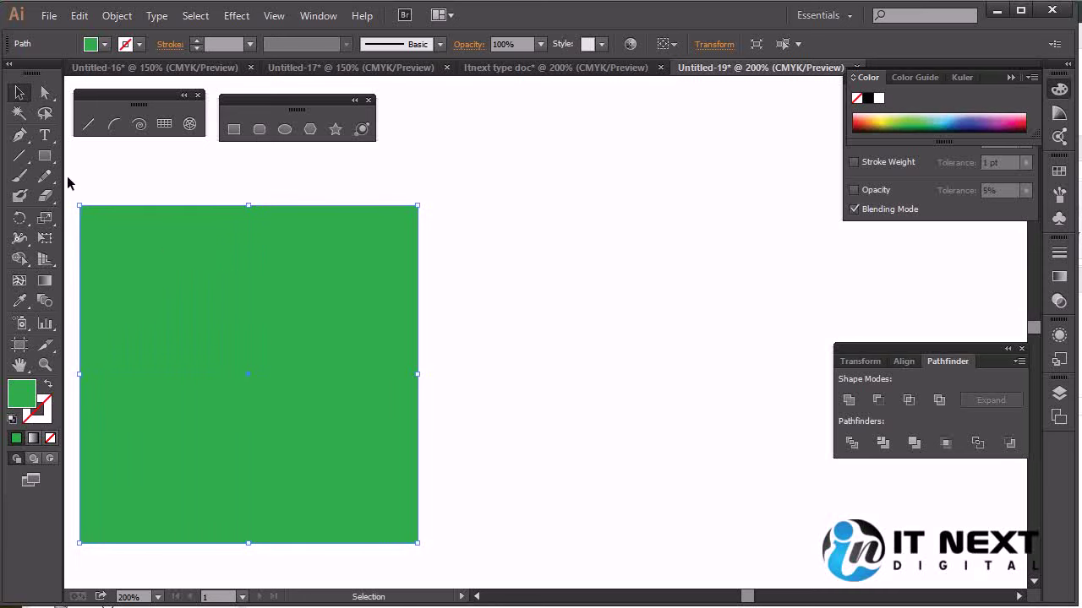
- Create a 300 × 200 pt rectangle by entering width 300 in the Rectangle dialog
key("m")
left_click(452, 198)
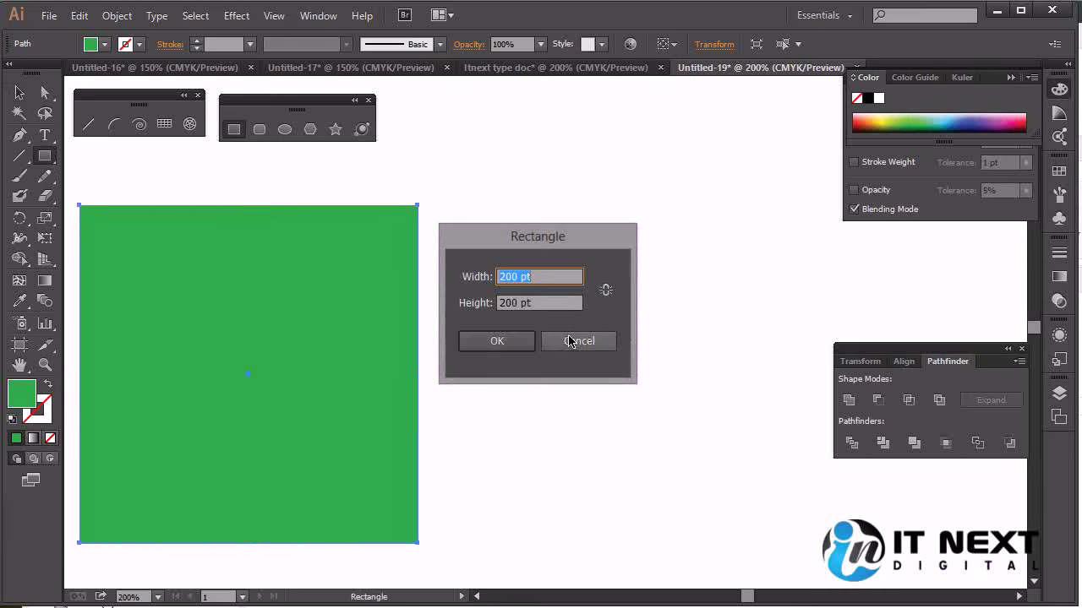
type("300")
key("Return")
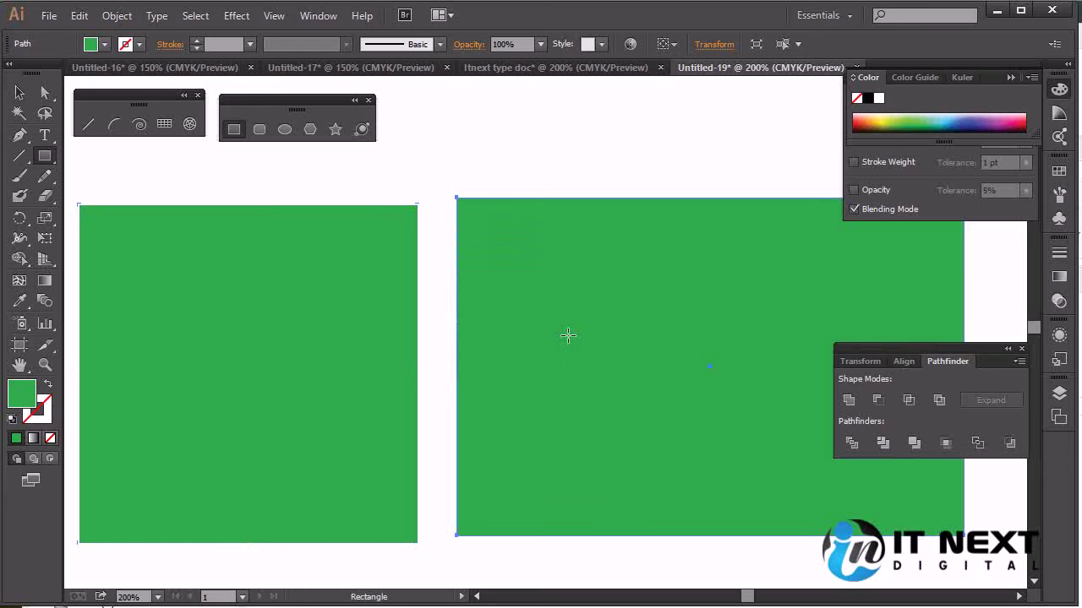
- Marquee-select both green rectangles and delete them
key("v")
left_click_drag(630, 169, 319, 380)
key("Delete")
left_click(45, 158)
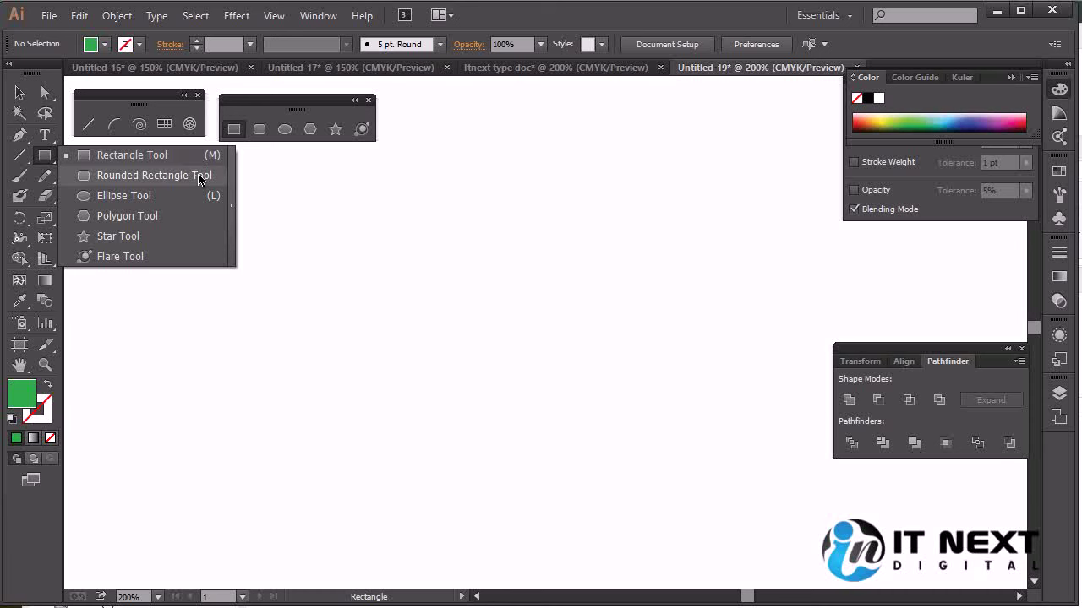
- Drag out a green rounded square, then open the Rounded Rectangle dialog at 135 × 135 pt, 12 pt radius
left_click(200, 176)
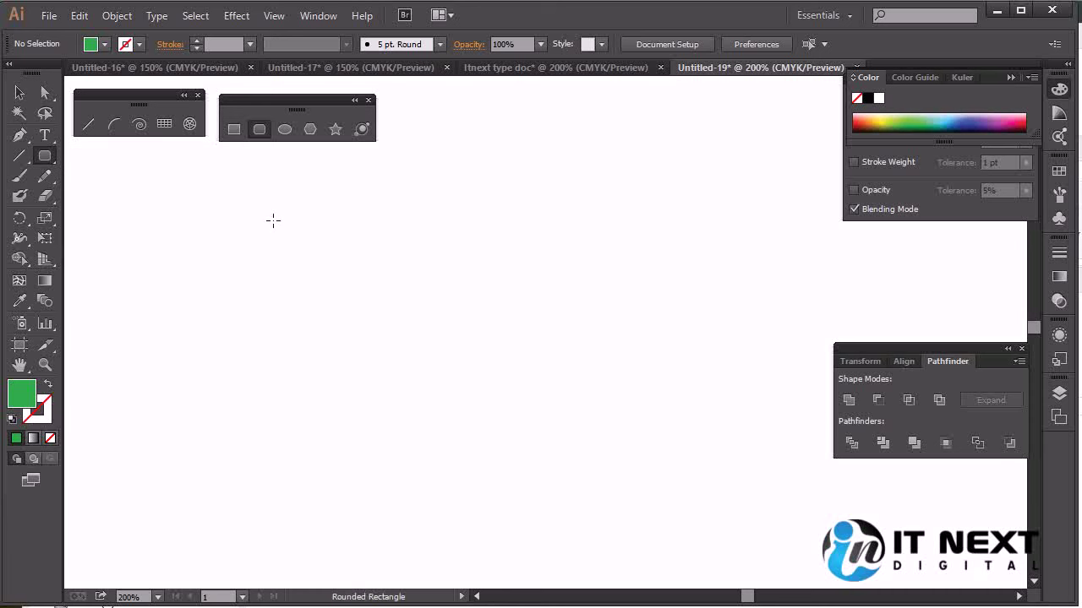
mouse_move(289, 266)
left_mouse_down()
mouse_move(482, 368)
mouse_move(589, 444)
mouse_move(428, 342)
mouse_move(517, 446)
left_mouse_up()
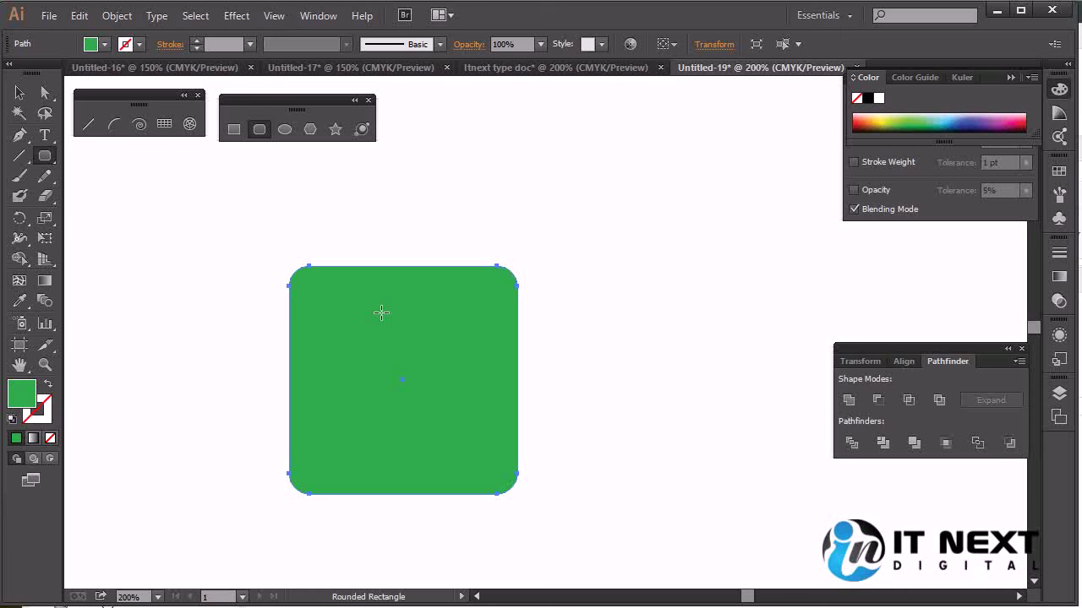
left_click(589, 218)
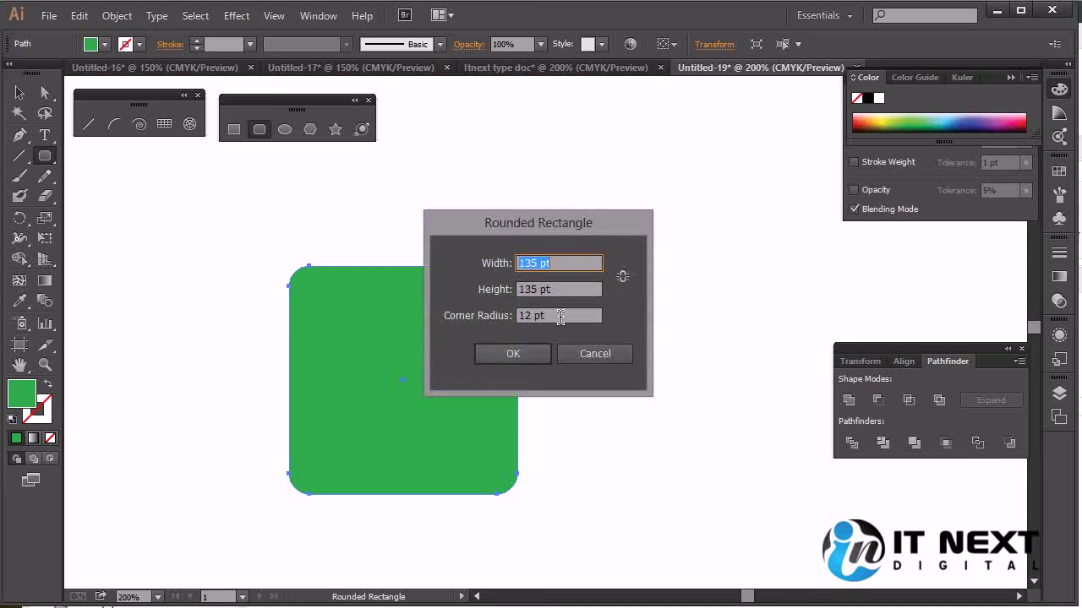
- Create a rounded square with 50 pt corner radius and drag a tiny rounded shape near the top
double_click(529, 316)
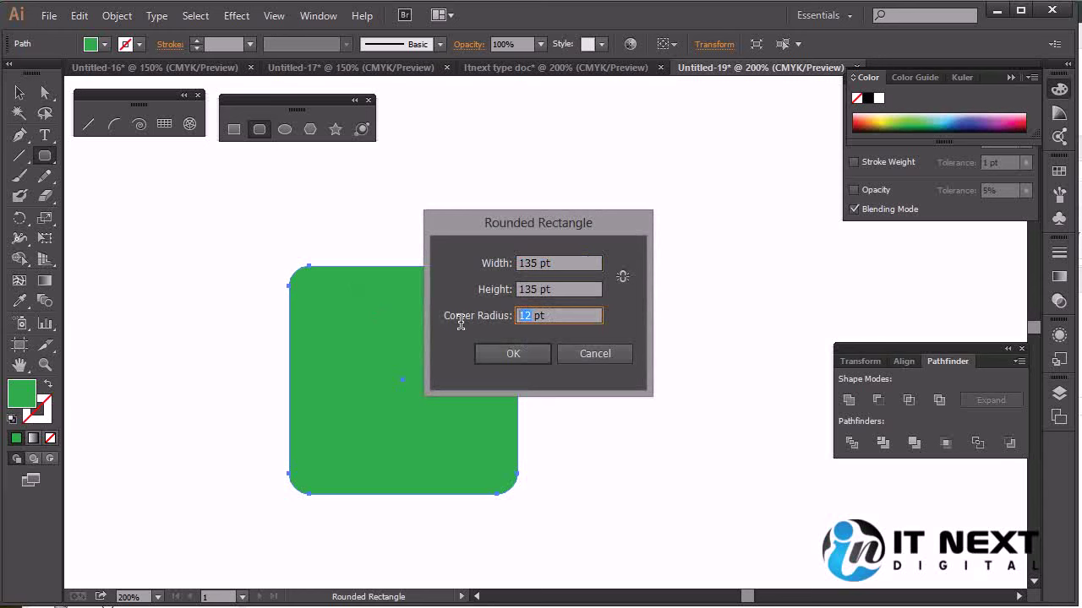
type("50")
key("Return")
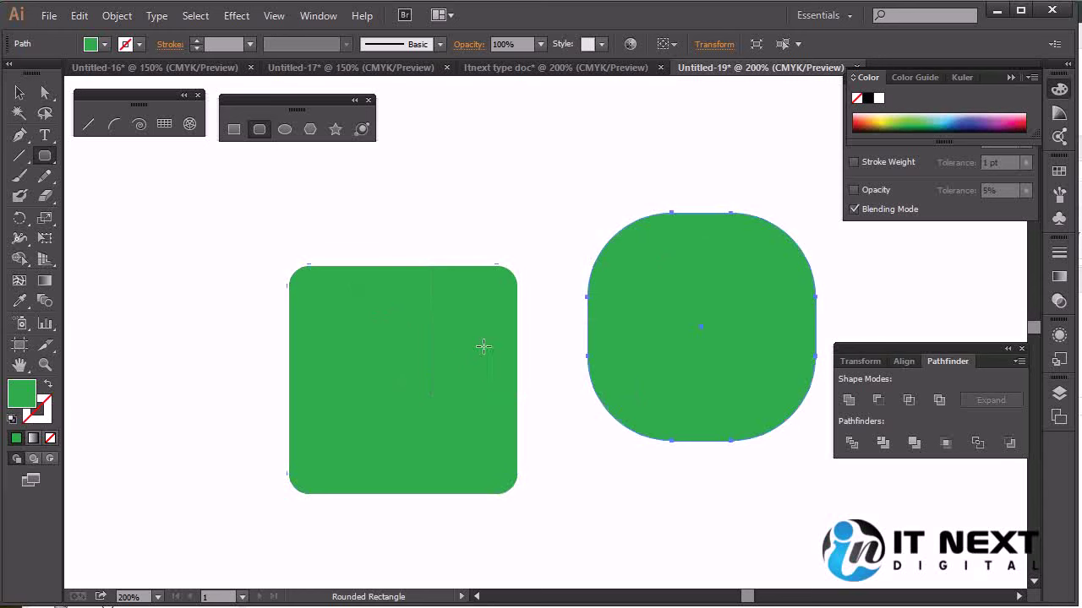
left_click_drag(489, 162, 516, 188)
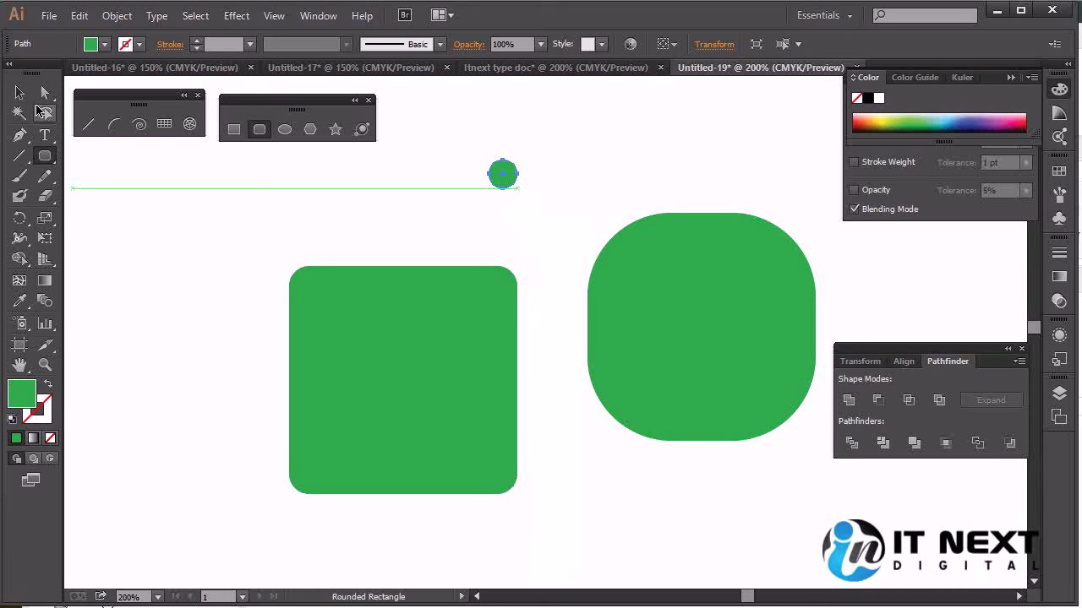
- Delete both large rounded squares, keeping only the small green circle
key("v")
left_click(391, 311)
key("Delete")
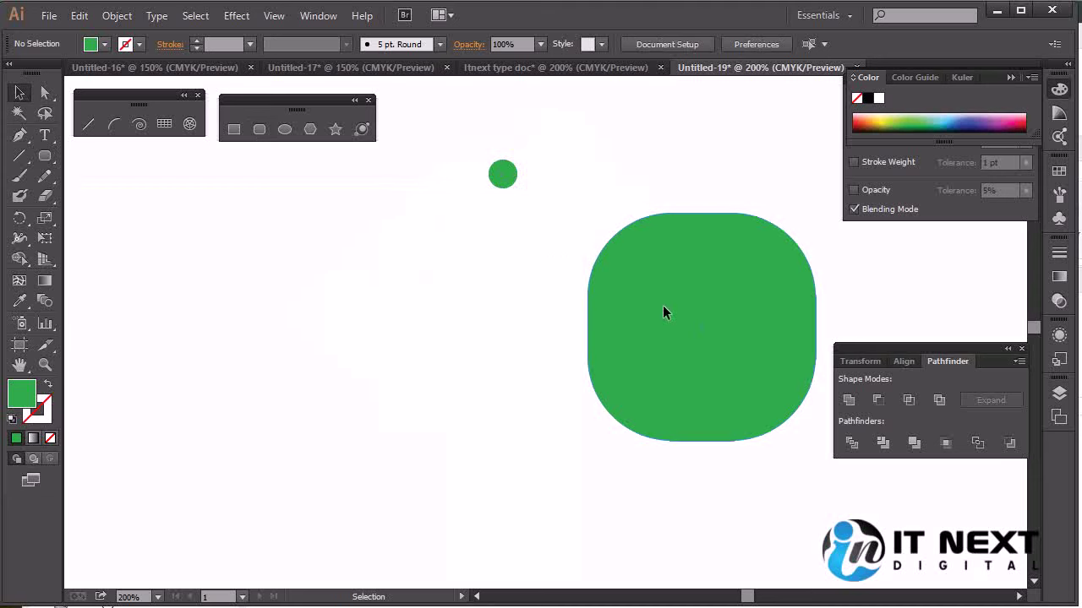
left_click(696, 300)
key("Delete")
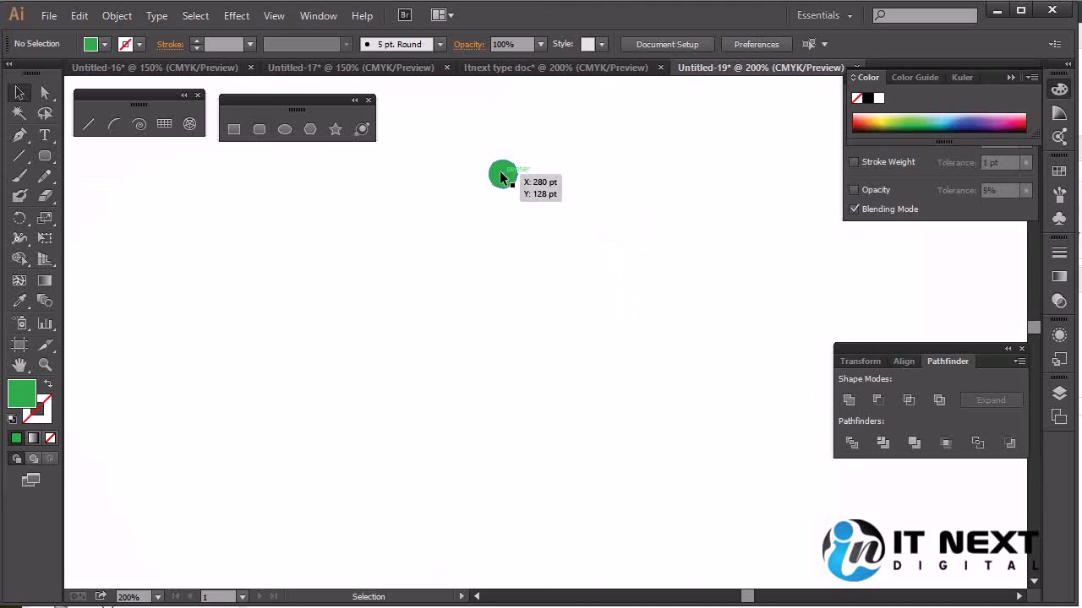
left_click(501, 176)
left_click_drag(45, 156, 220, 203)
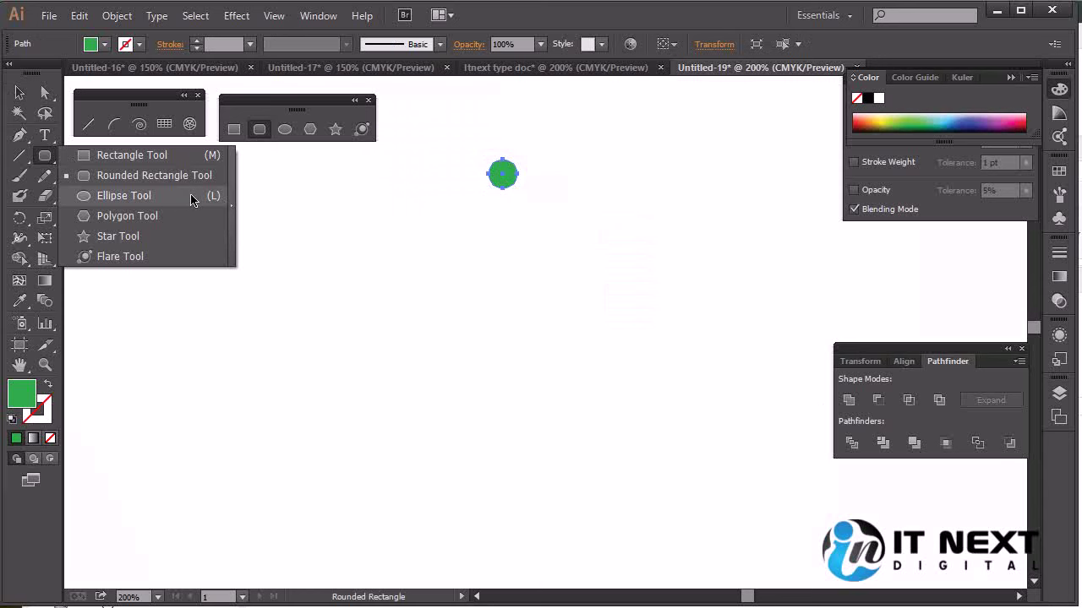
left_click(629, 15)
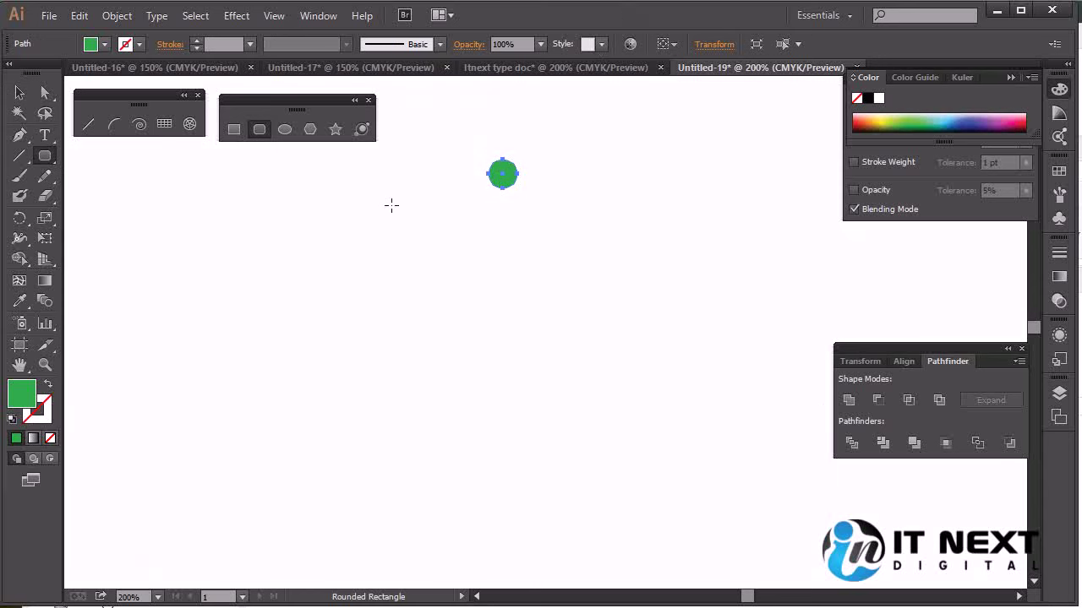
left_click(397, 301)
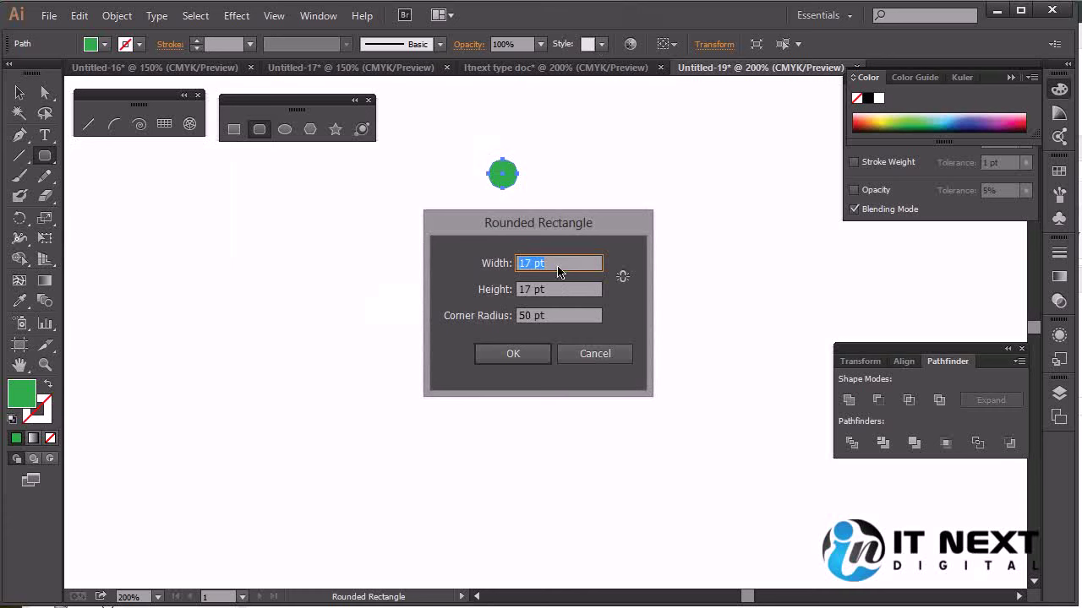
type("10")
double_click(529, 289)
type("10")
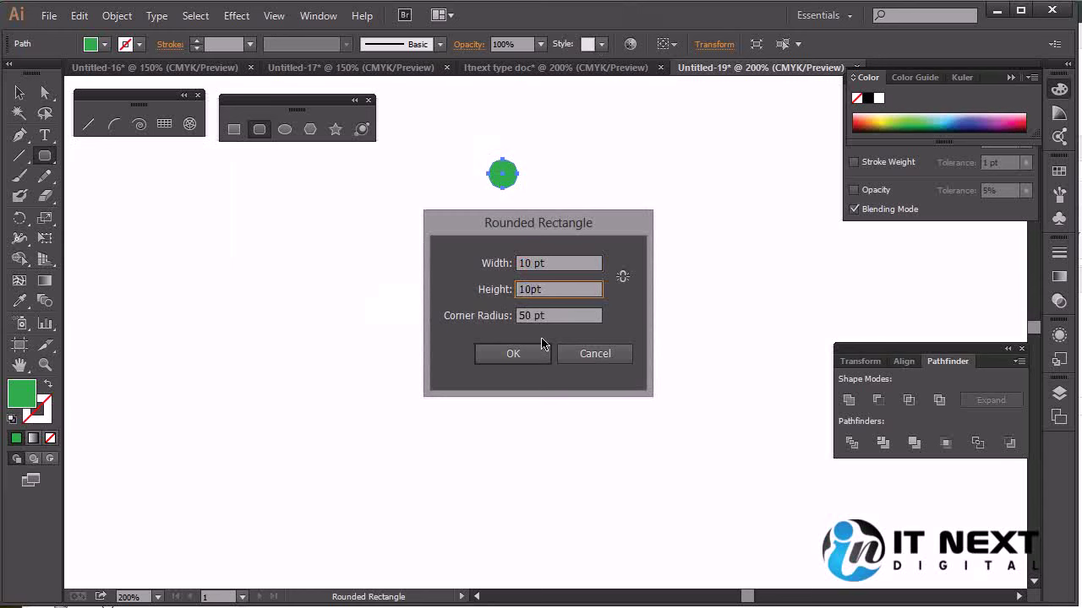
left_click(544, 352)
left_click(20, 92)
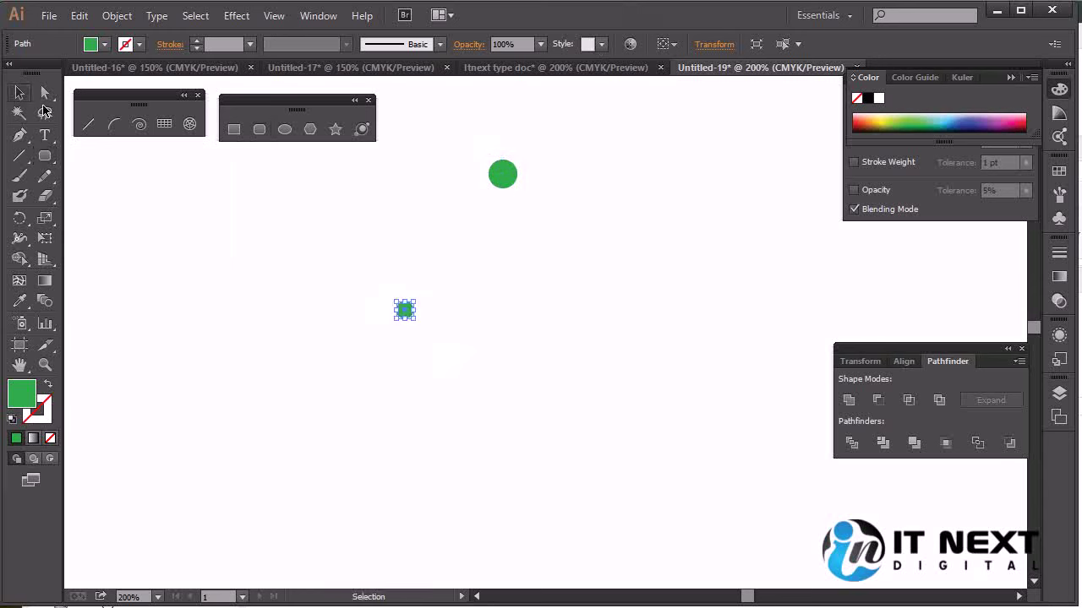
left_click(456, 272)
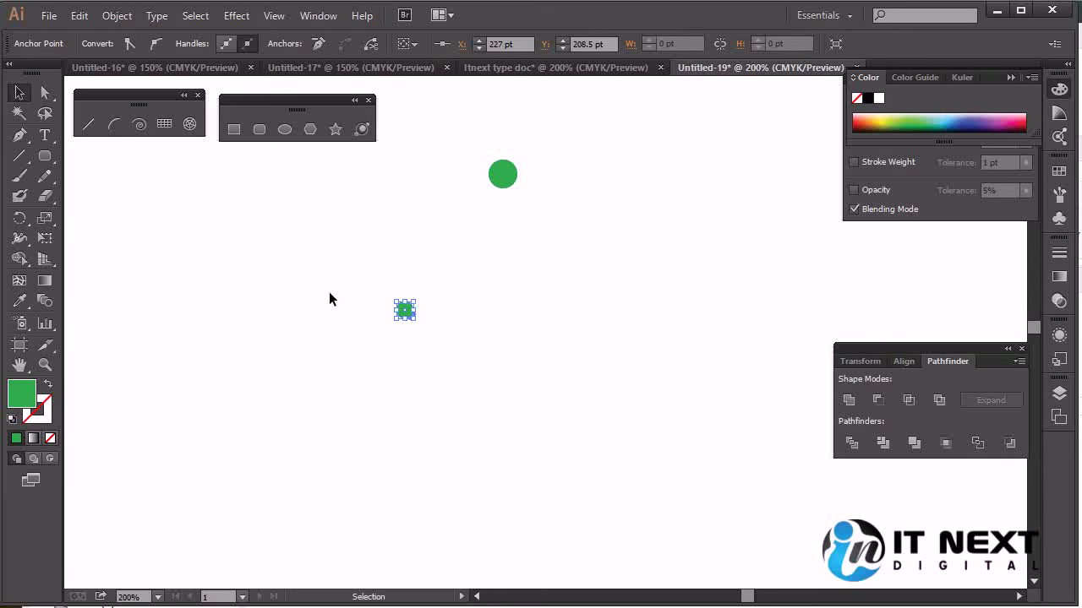
left_click_drag(362, 269, 631, 480)
key("Delete")
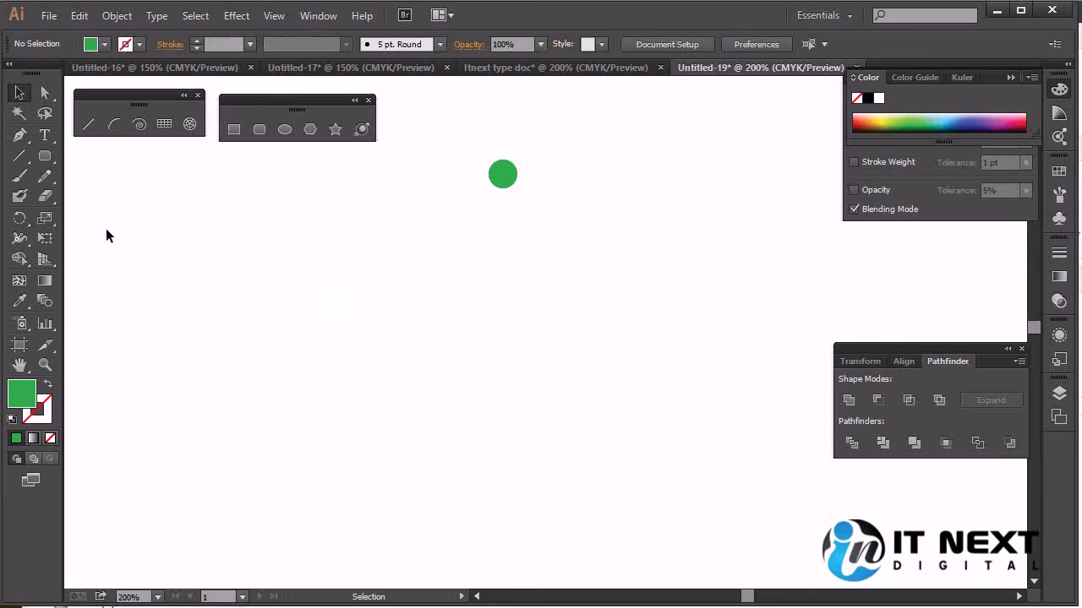
left_click(51, 160)
mouse_move(307, 258)
left_mouse_down()
mouse_move(566, 403)
mouse_move(536, 420)
left_mouse_up()
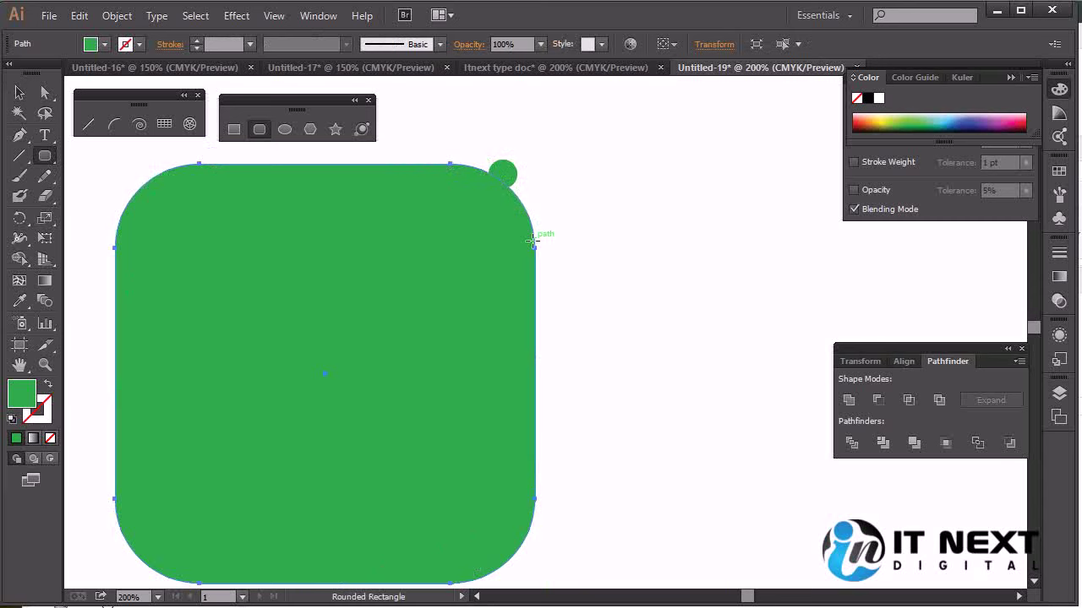
key("Delete")
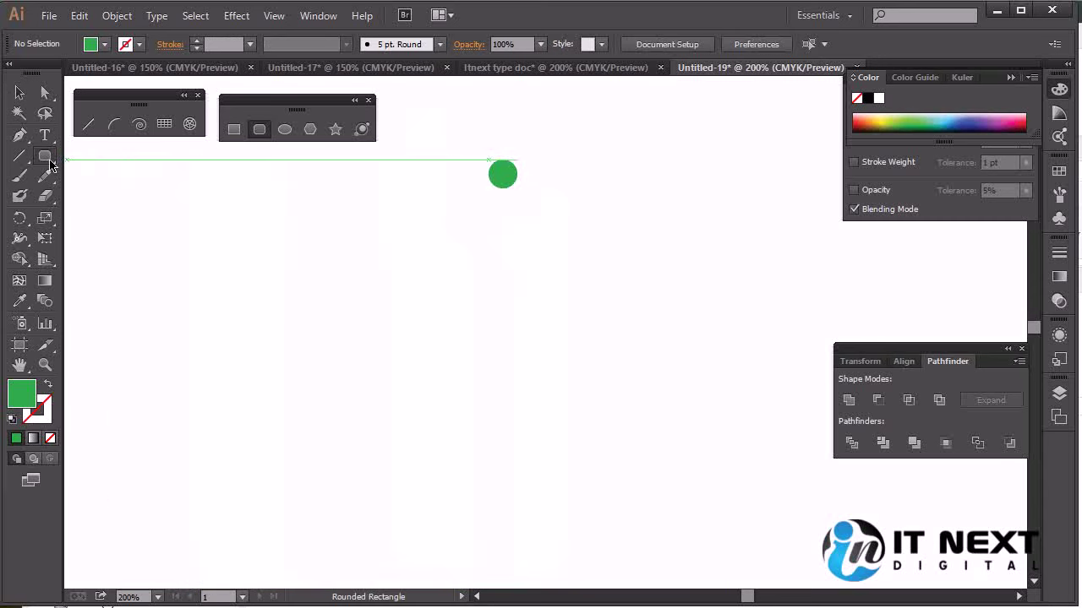
- Try a 10 pt corner-radius square and two dragged rounded rectangles, undoing each
left_click(287, 276)
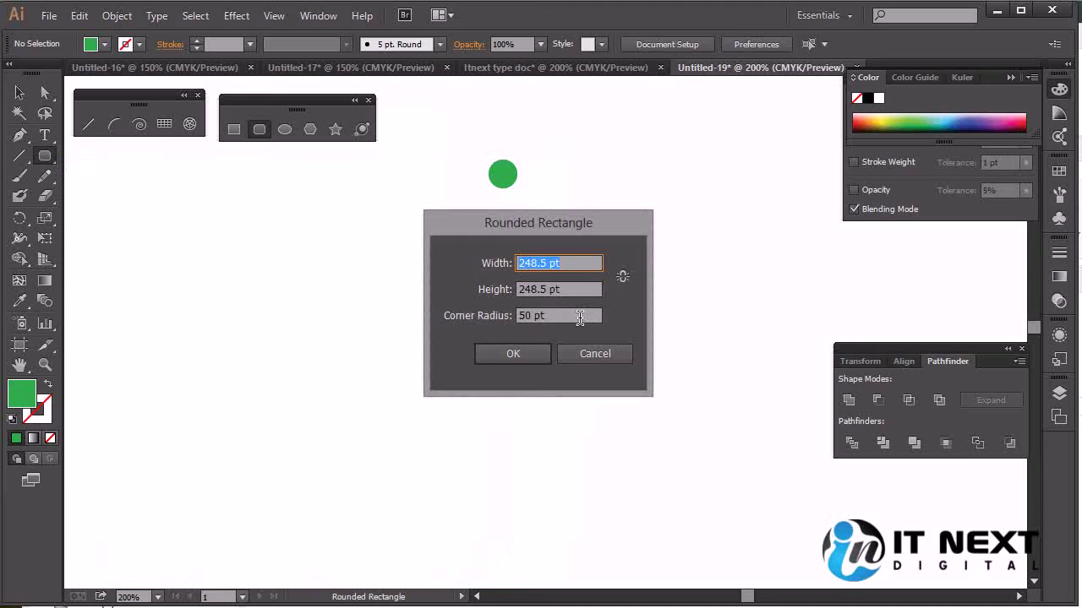
triple_click(537, 317)
type("10pt")
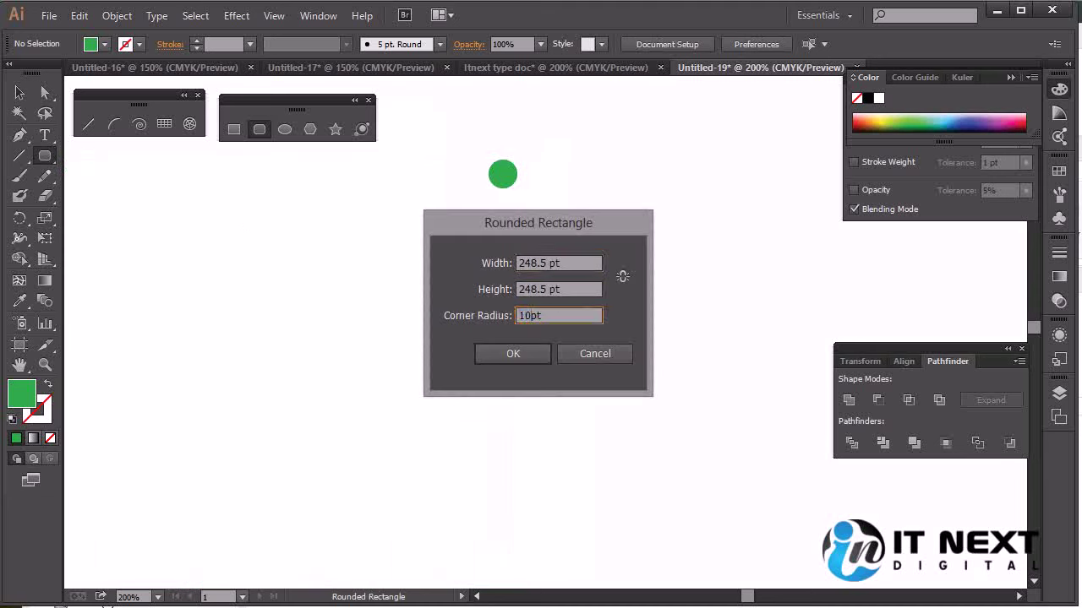
left_click(513, 354)
key("ctrl+z")
mouse_move(321, 290)
left_mouse_down()
mouse_move(355, 326)
mouse_move(570, 411)
mouse_move(585, 483)
left_mouse_up()
key("ctrl+z")
left_click_drag(458, 308, 508, 355)
key("ctrl+z")
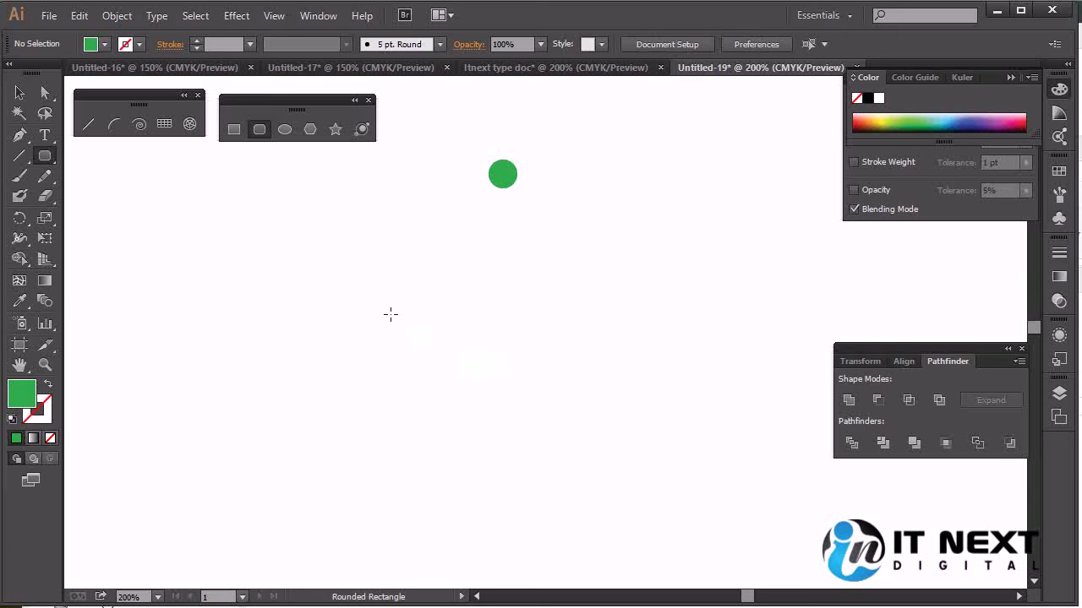
- Create a small rounded square with 2 pt corner radius and draw a smaller one beside it
left_click(381, 295)
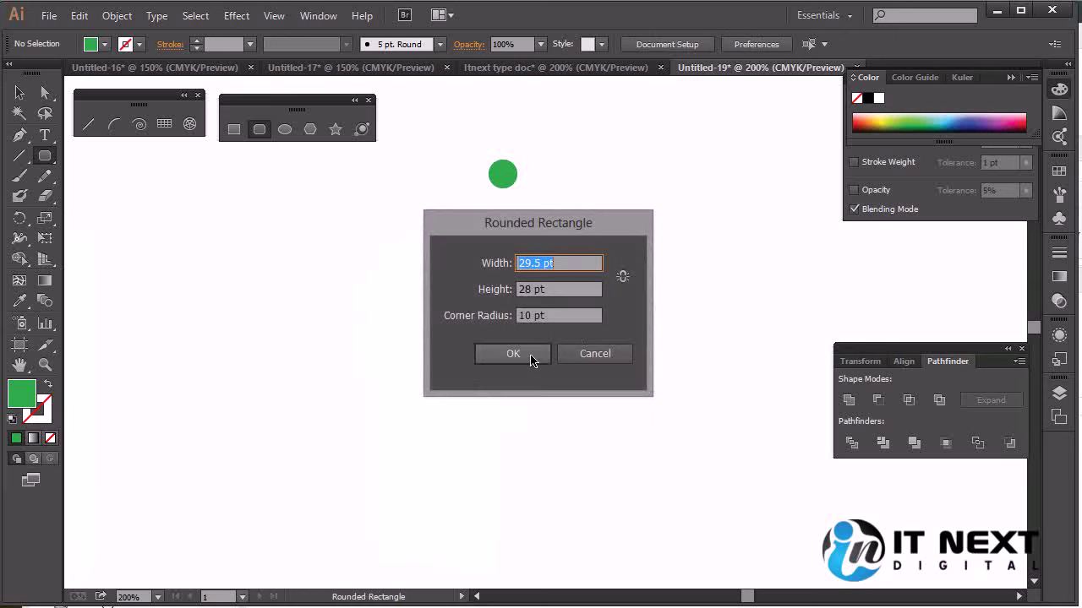
double_click(525, 316)
type("2")
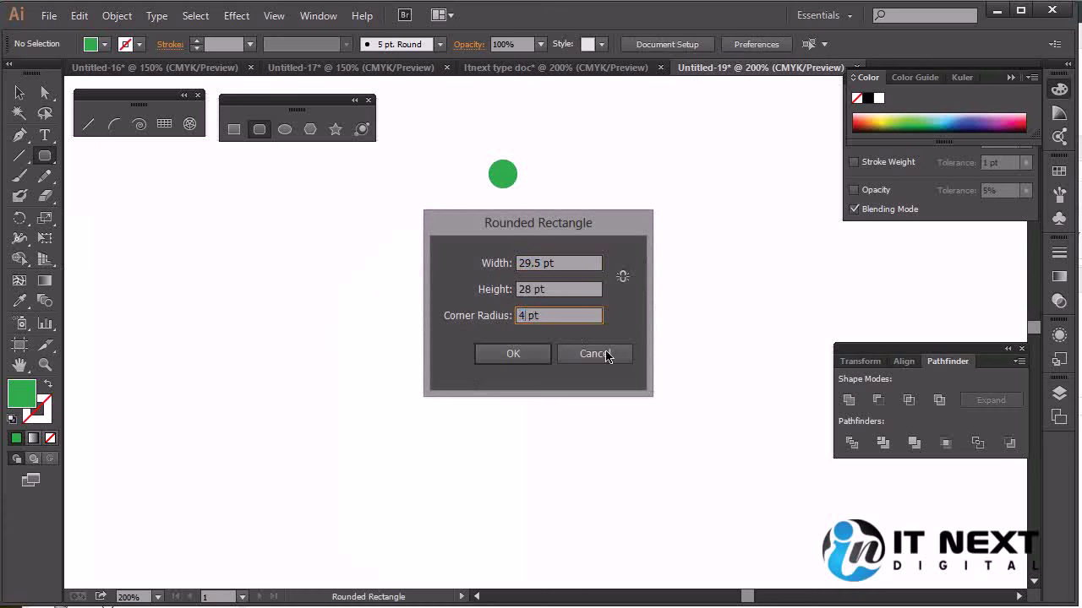
left_click(534, 355)
left_click_drag(525, 324, 557, 356)
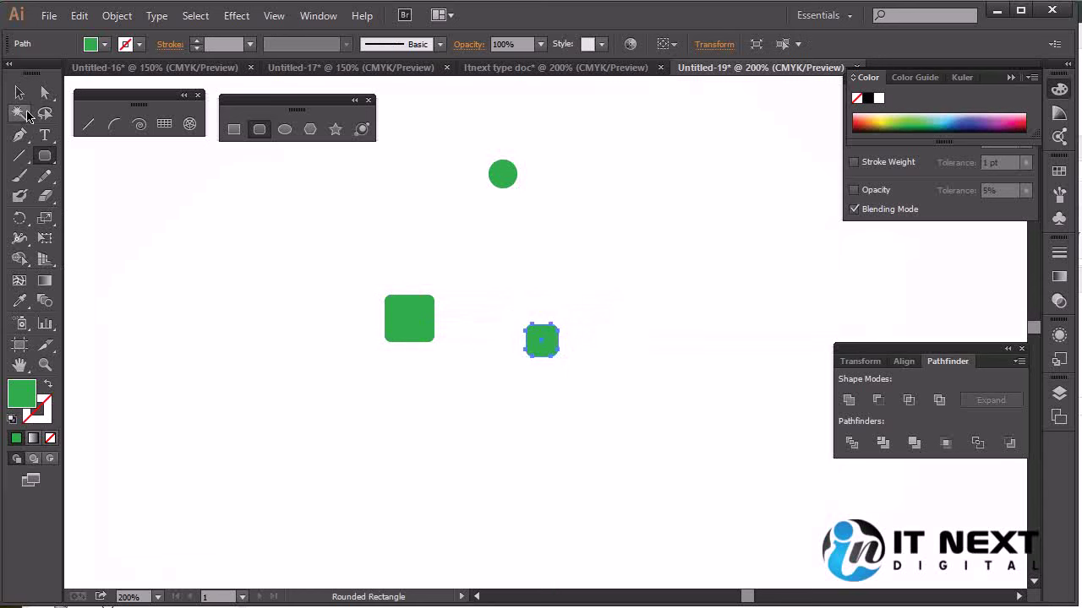
- Zoom in on the small squares, zoom back out, then select and delete all three shapes
key("v")
left_click(649, 402)
key("ctrl+plus")
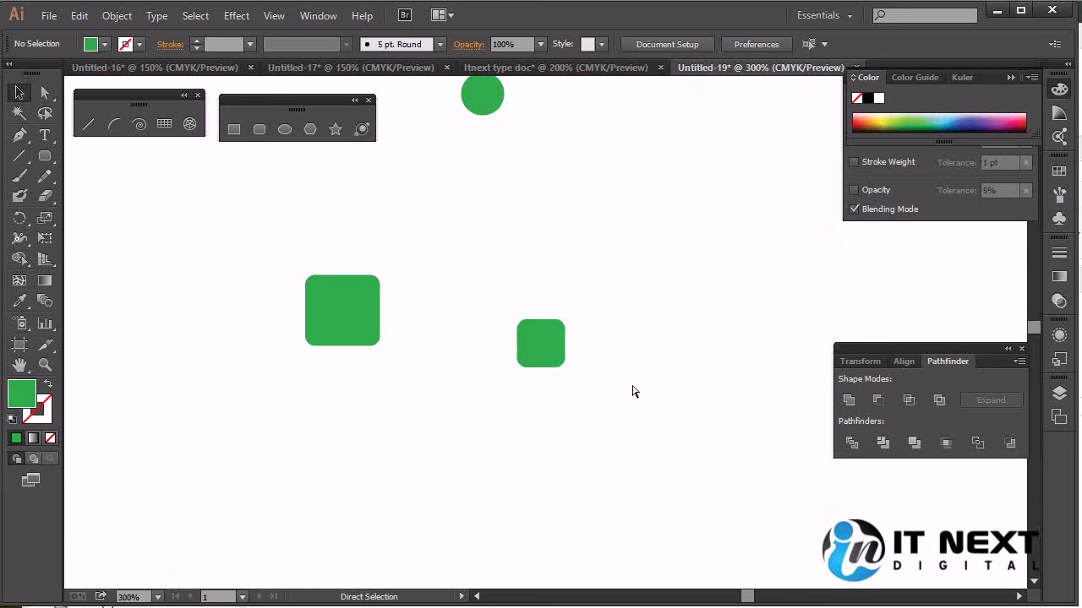
key("ctrl+plus")
key("ctrl+plus")
key("a")
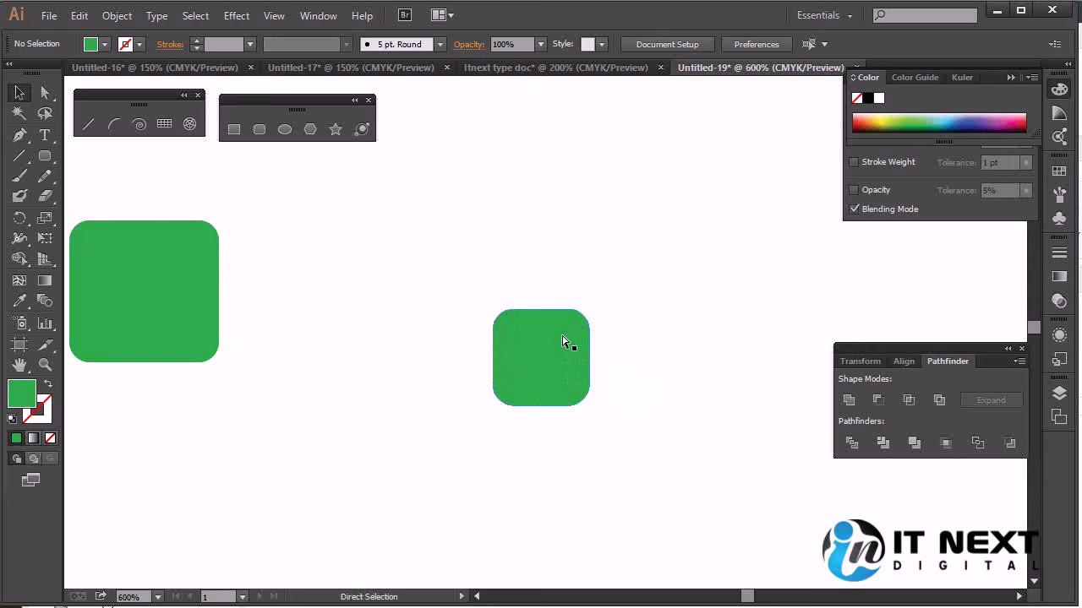
key("ctrl+minus")
key("ctrl+minus")
key("ctrl+minus")
key("v")
left_click_drag(641, 137, 305, 442)
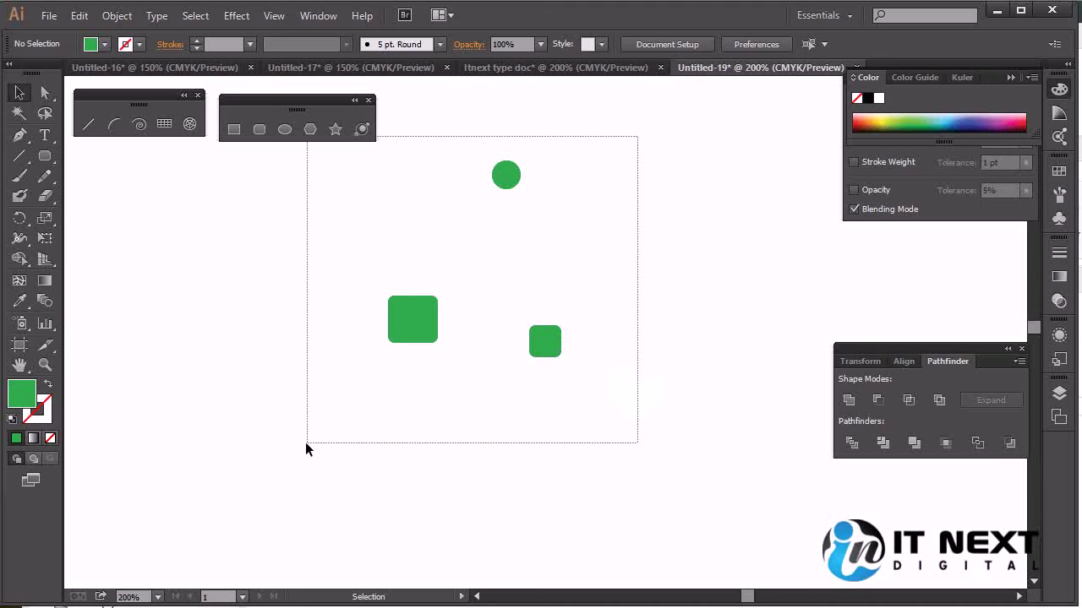
key("Delete")
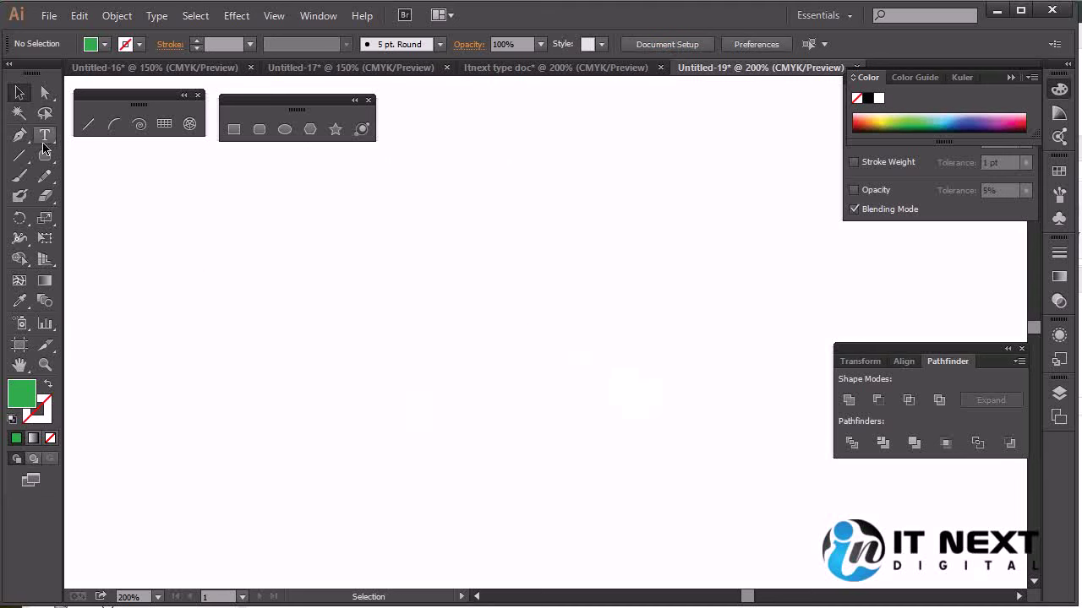
- Draw a trial rounded rectangle, adjusting corners with the arrow keys, then delete it
left_click_drag(45, 156, 140, 175)
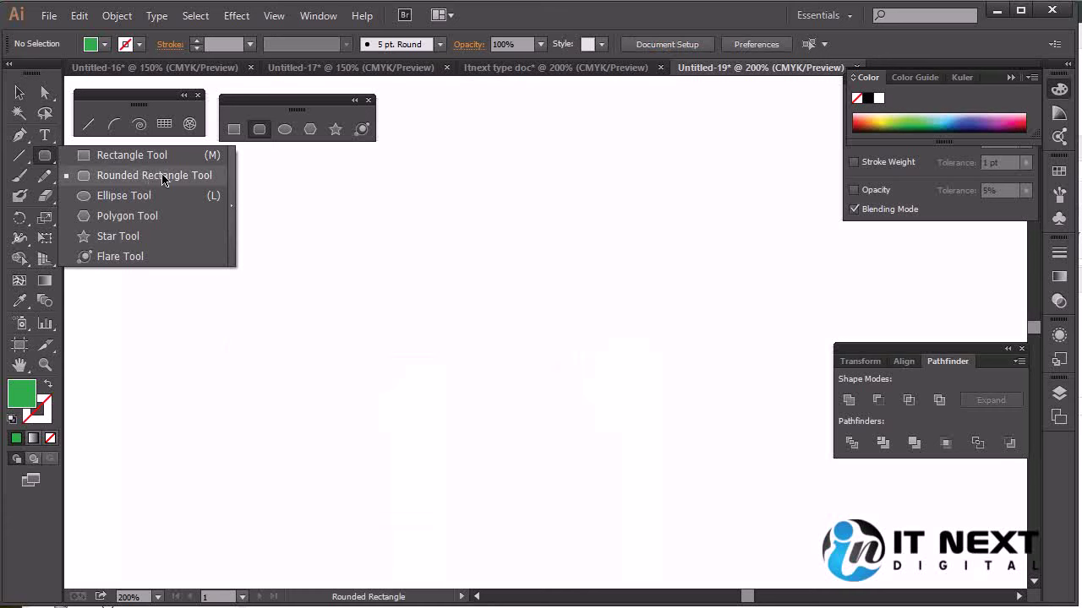
left_click(161, 175)
mouse_move(392, 290)
left_mouse_down()
mouse_move(444, 341)
mouse_move(474, 349)
left_mouse_up()
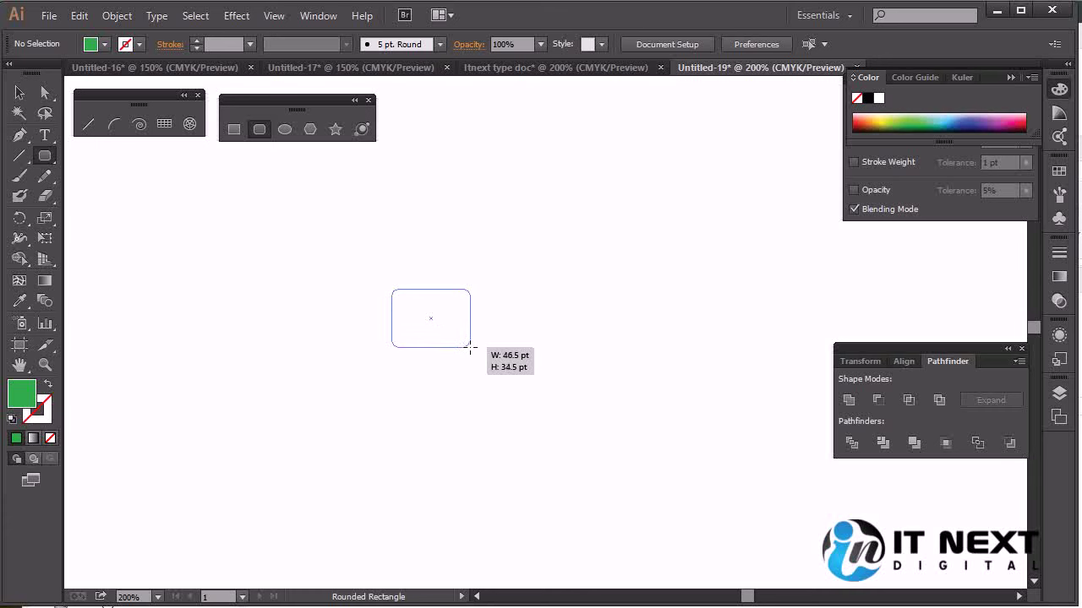
key("Up")
key("Up")
key("Up")
key("Up")
key("Left")
key("Up")
key("Up")
key("Up")
key("Up")
key("Up")
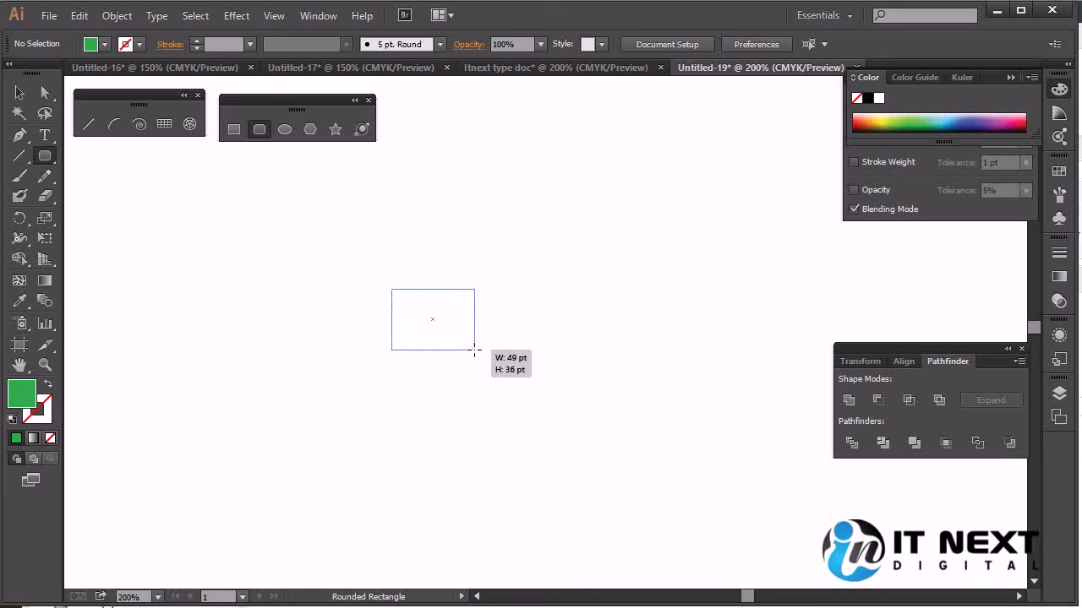
key("Up")
key("Up")
left_click_drag(474, 349, 474, 349)
key("Delete")
- Draw a square-cornered green rectangle of about 187.5 × 122 pt using the Down arrow
left_click_drag(322, 255, 640, 461)
key("Down")
key("Down")
key("Down")
key("Down")
left_click_drag(640, 461, 640, 460)
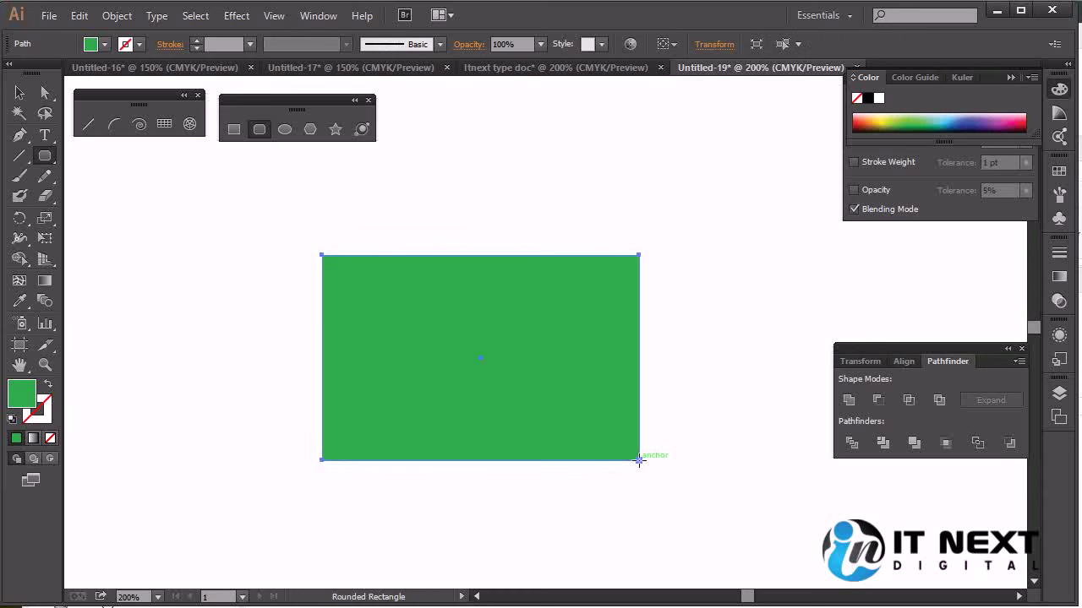
left_click(45, 159)
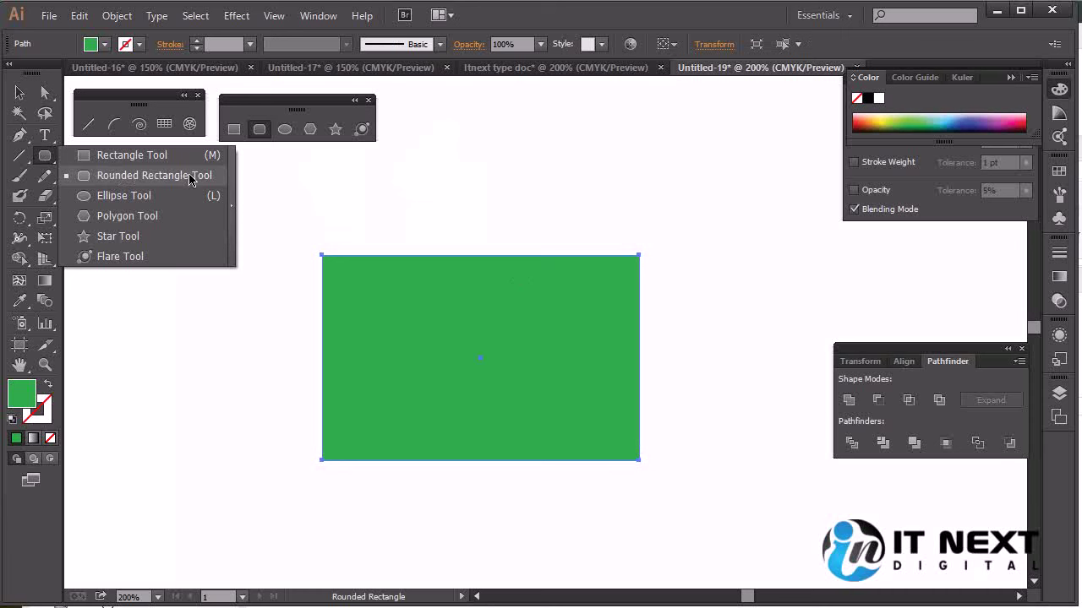
- Delete the green rectangle and return to the Rounded Rectangle tool
left_click(141, 177)
left_click(19, 92)
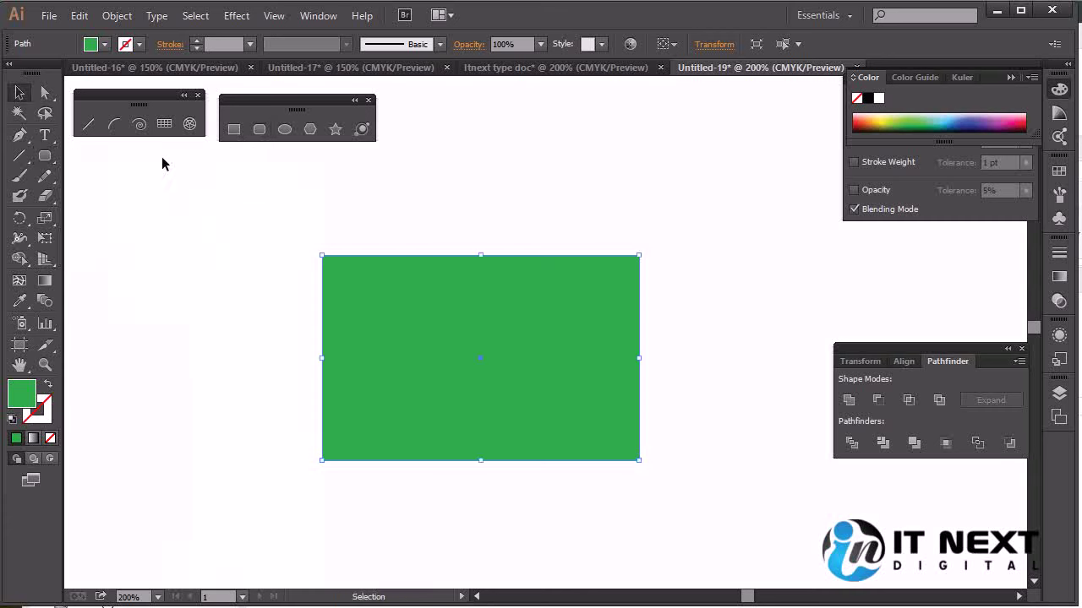
key("Delete")
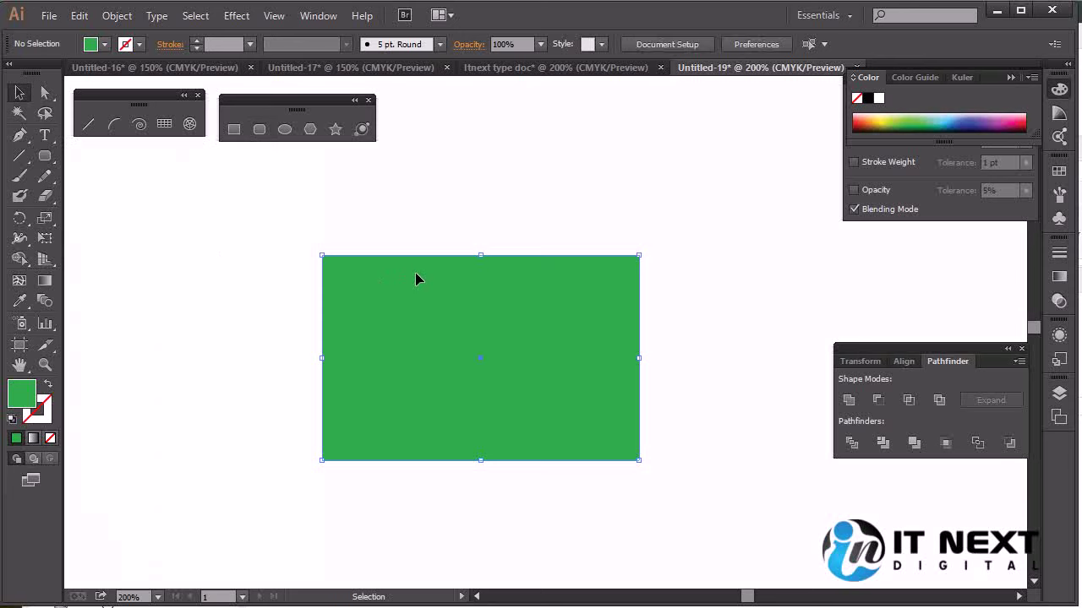
left_click(45, 156)
- Drag trial rounded rectangles, undo them, and start a 120.5 × 23.5 pt pill bar
mouse_move(361, 258)
left_mouse_down()
mouse_move(568, 409)
mouse_move(555, 410)
left_mouse_up()
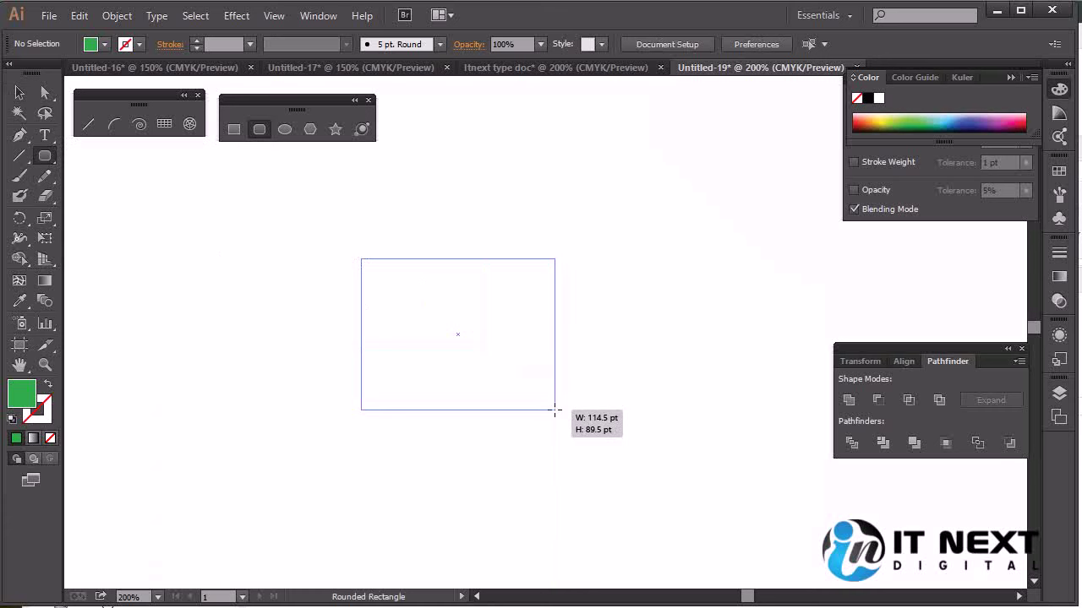
left_click_drag(555, 411, 565, 411)
left_click_drag(352, 279, 594, 453)
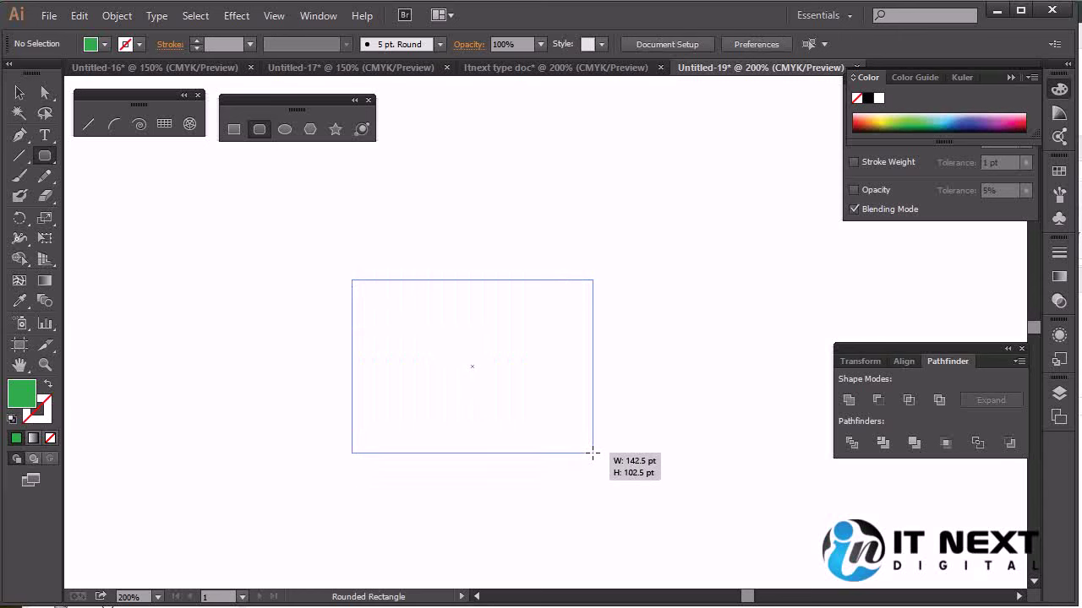
left_click_drag(593, 453, 589, 461)
key("Up")
key("Up")
key("Up")
key("Up")
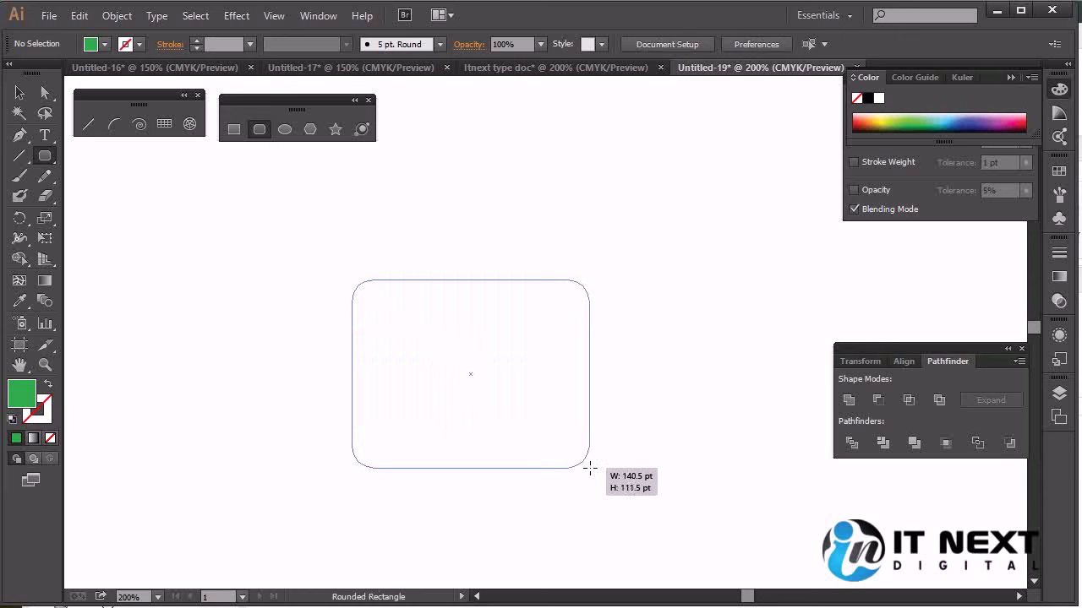
left_click_drag(589, 463, 596, 462)
key("ctrl+z")
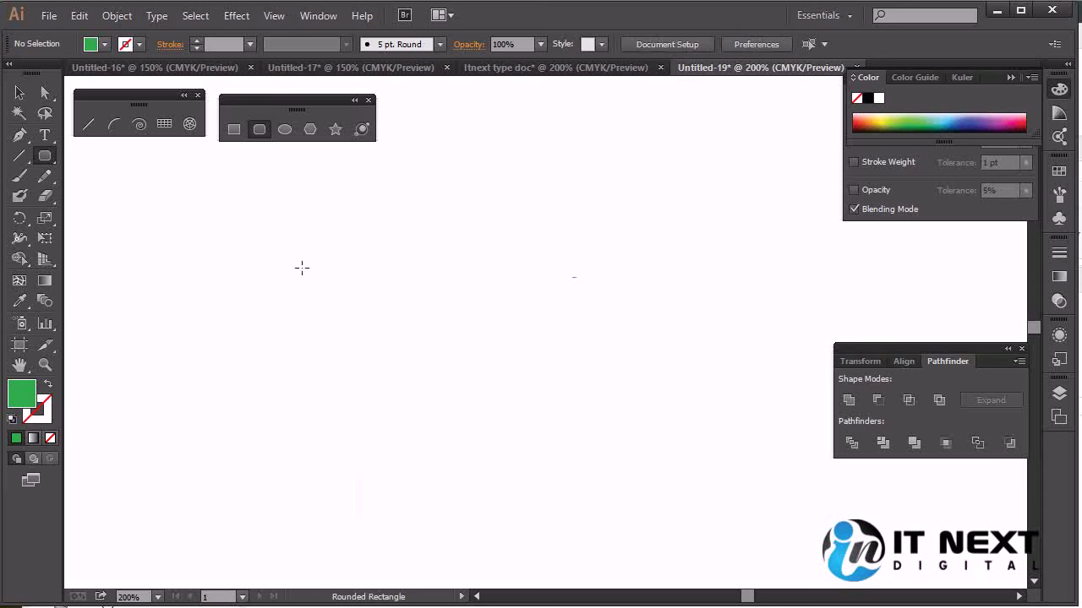
left_click_drag(193, 250, 397, 290)
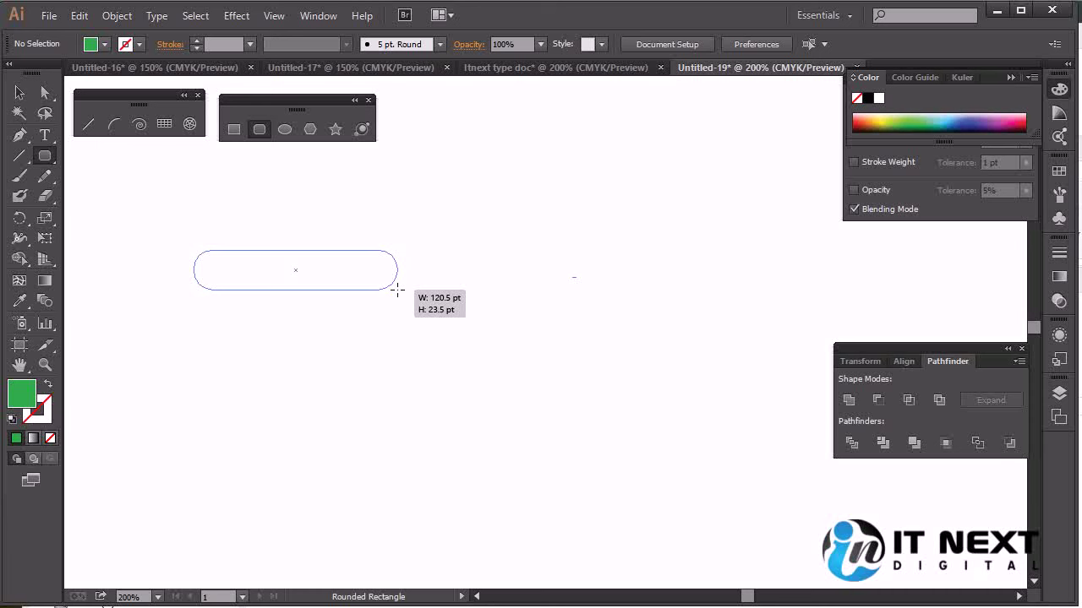
- Finish the pill-shaped bar and draw a square-cornered bar to its right
left_click_drag(398, 291, 396, 288)
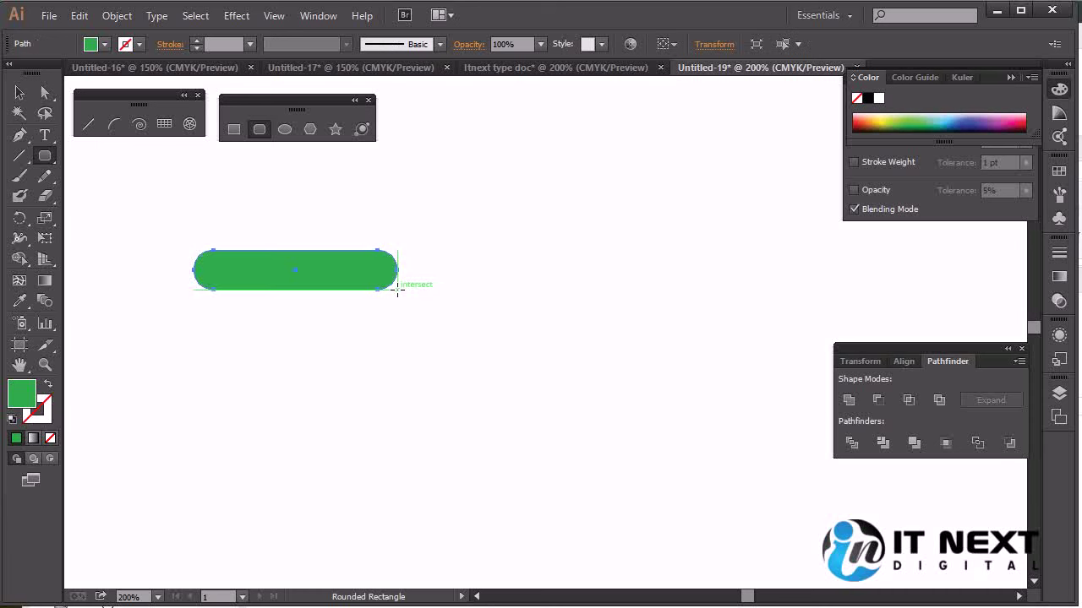
key("v")
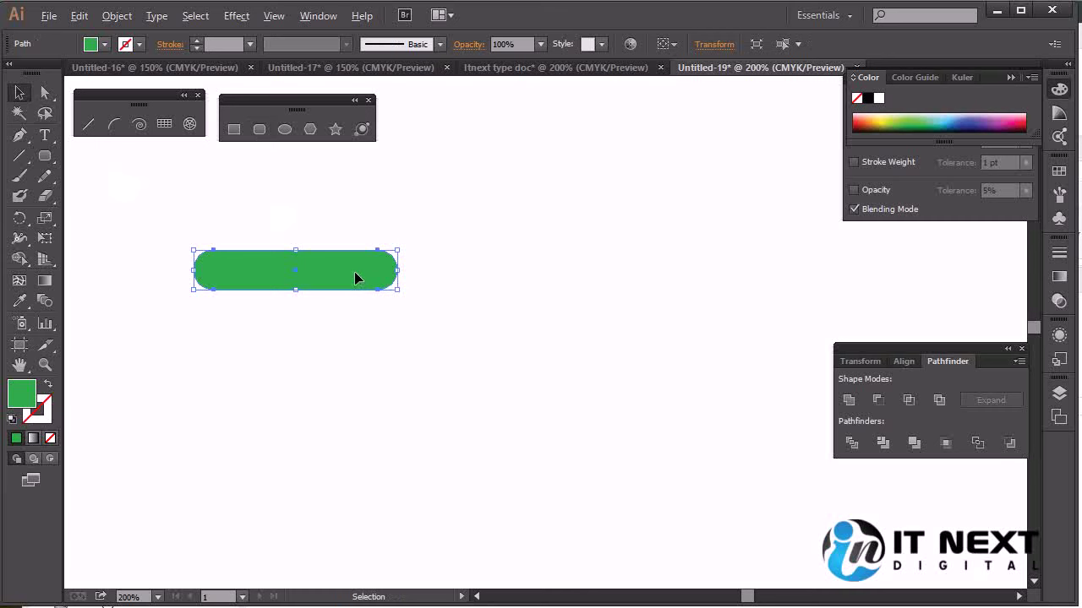
left_click(260, 130)
left_click_drag(457, 263, 675, 285)
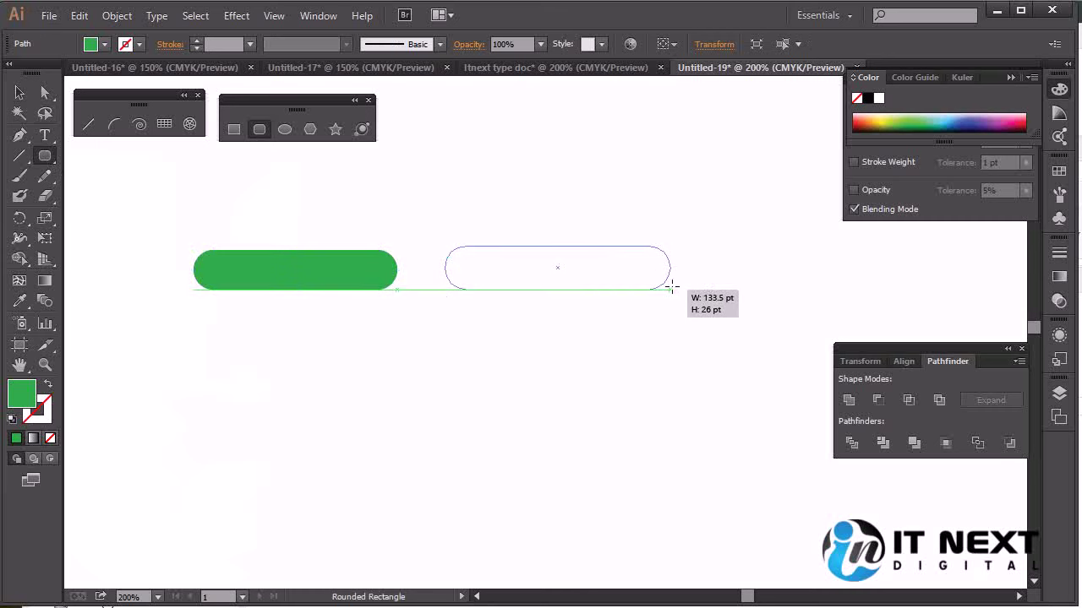
key("Down")
key("Down")
key("Down")
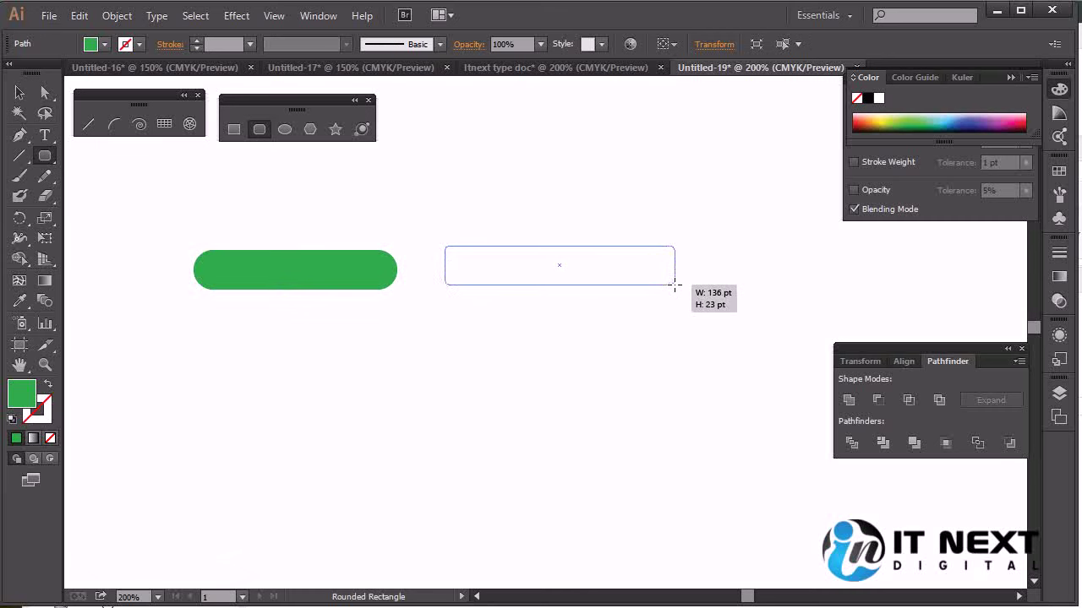
left_click_drag(675, 285, 675, 285)
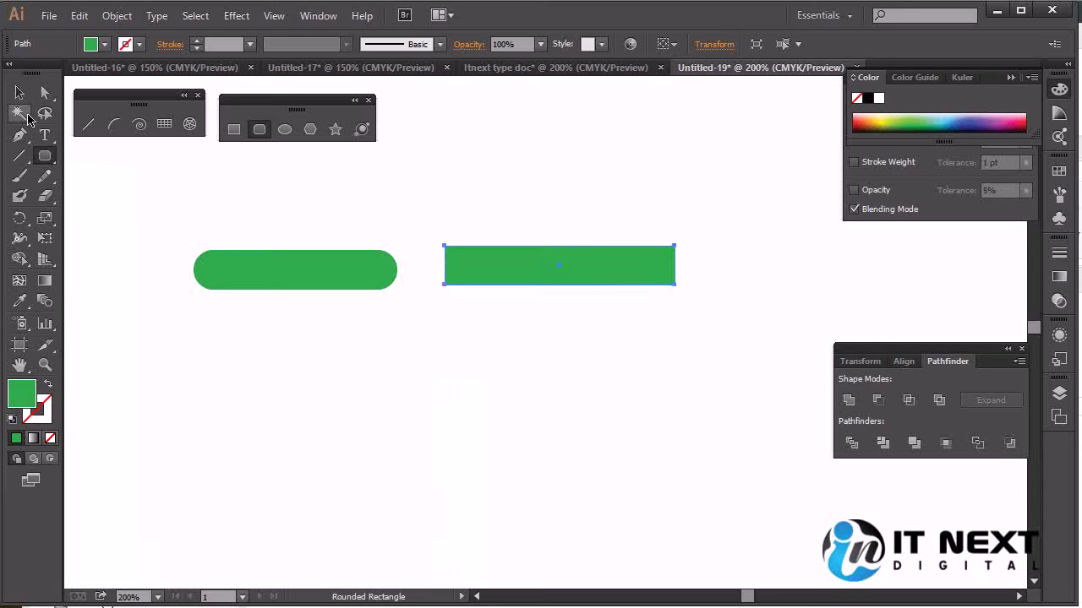
- Nudge the square-cornered bar slightly right and down, then select both bars
key("v")
left_click(629, 317)
left_click_drag(603, 266, 615, 272)
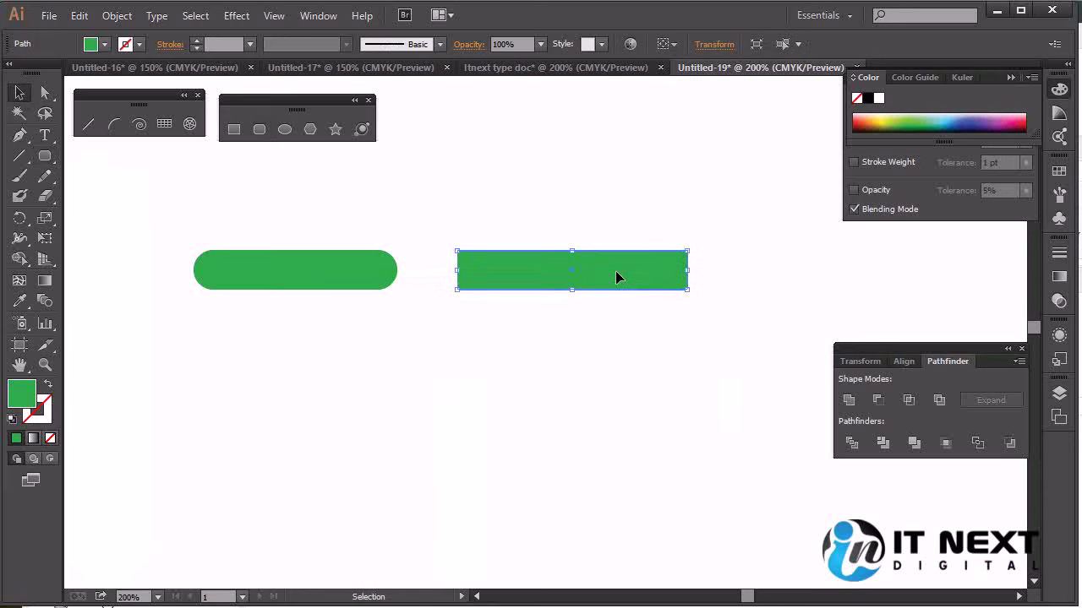
left_click_drag(739, 211, 139, 389)
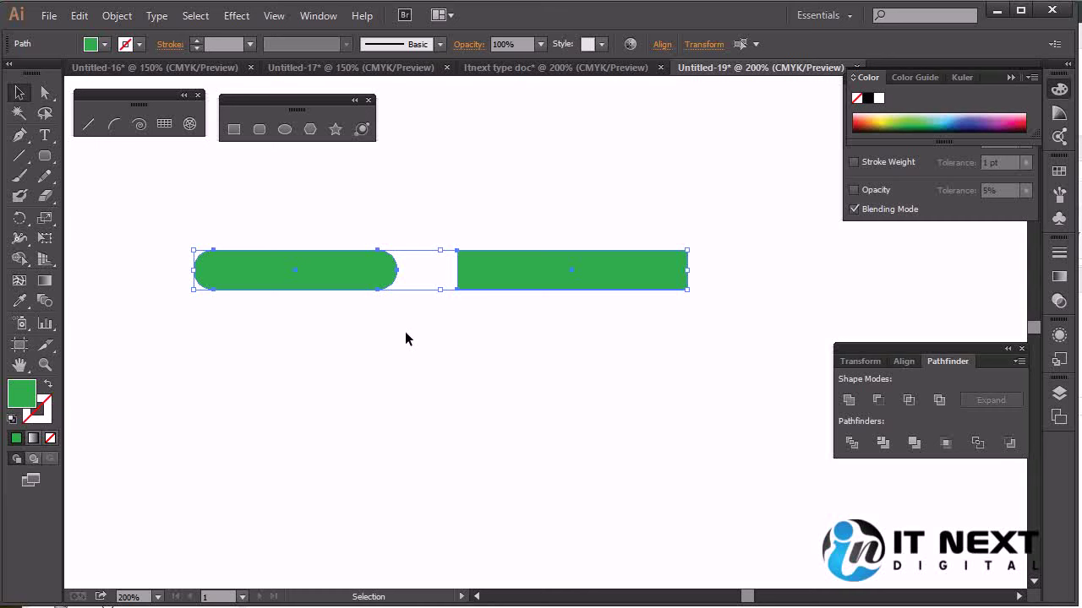
left_click(45, 158)
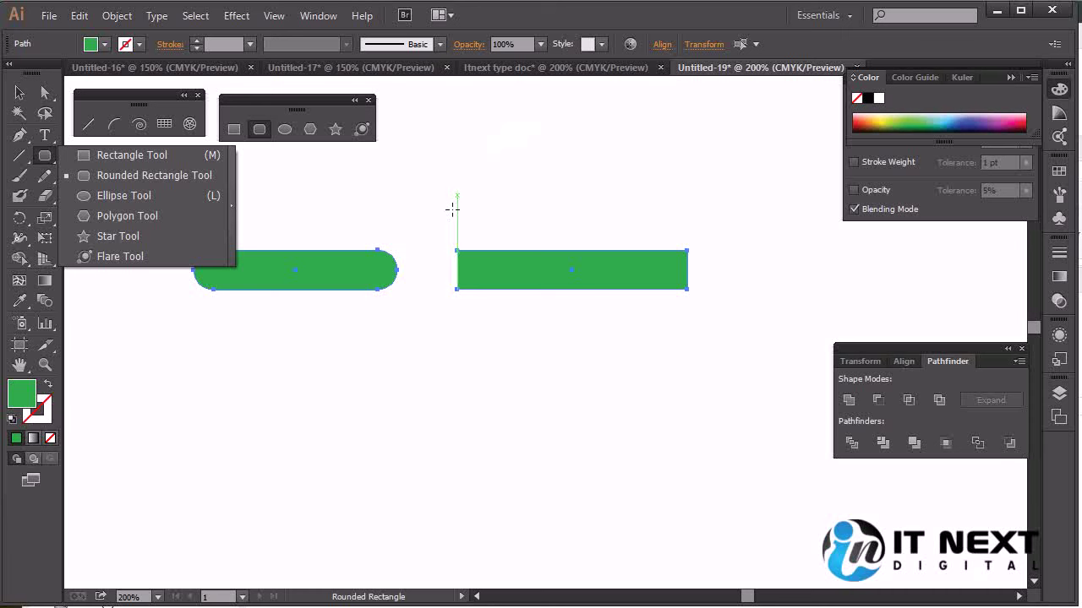
- Create a 200 × 25 pt bar with 0 pt corner radius below the other two
left_click(434, 348)
left_click(434, 347)
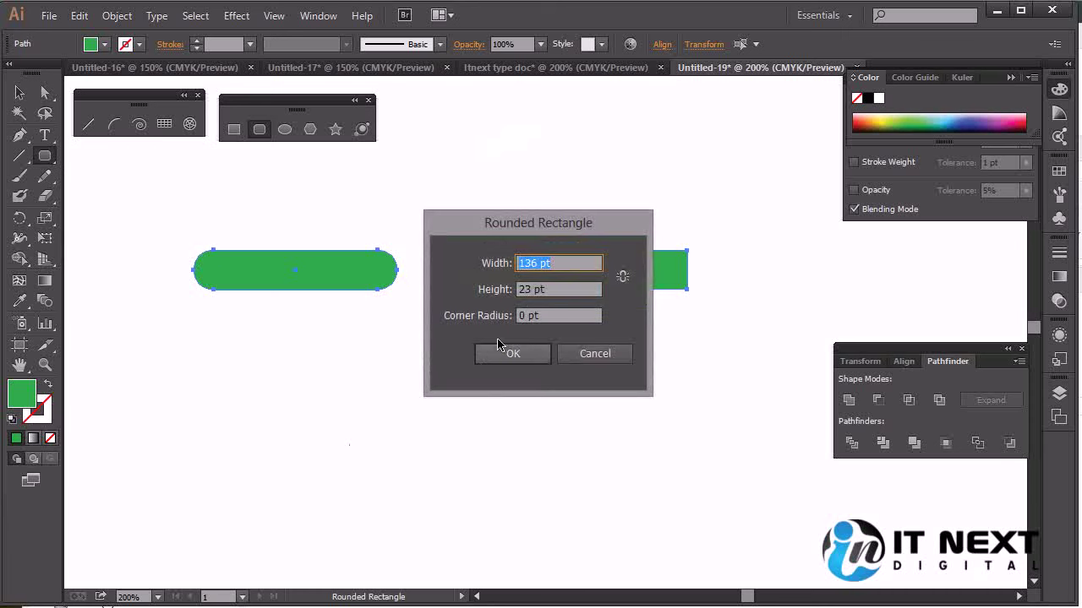
type("200")
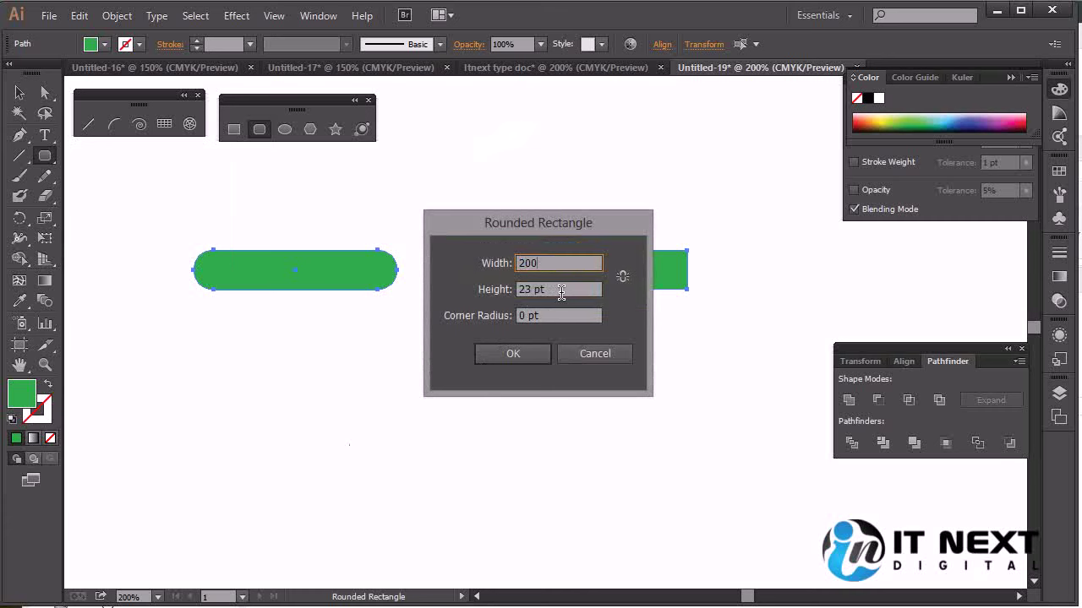
left_click_drag(554, 225, 658, 277)
key("Tab")
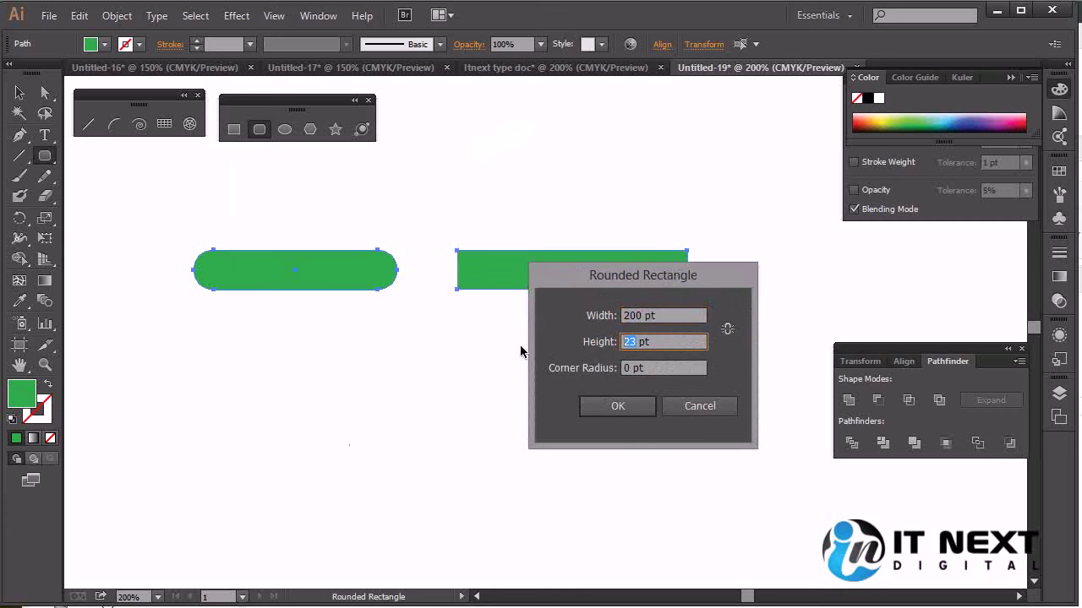
type("25")
left_click(618, 405)
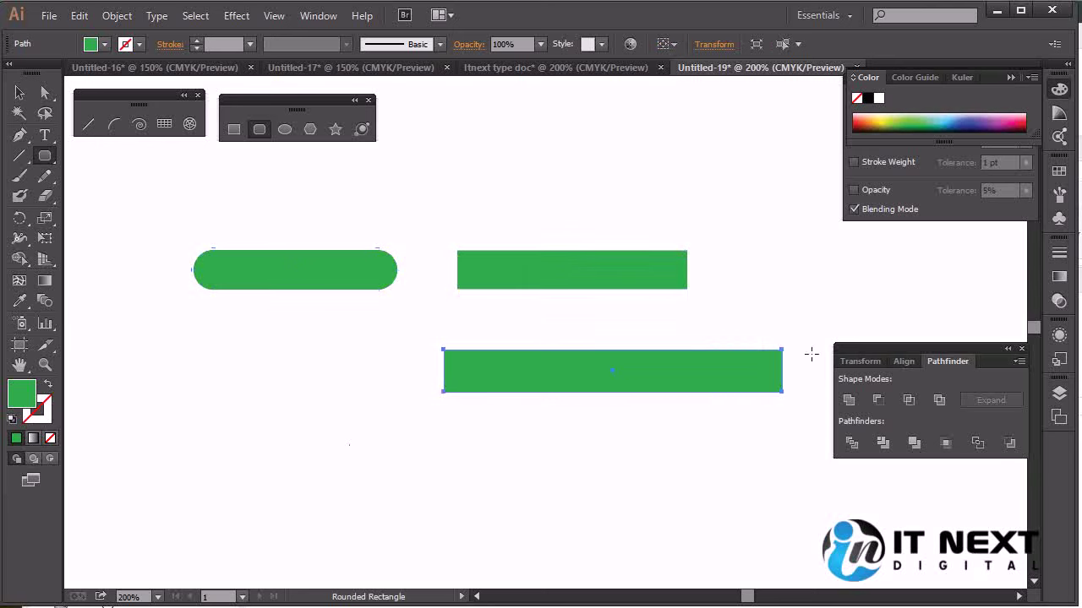
- Shorten the new bar by nudging its left anchor points right three Shift+Right steps
key("a")
left_click_drag(429, 330, 465, 445)
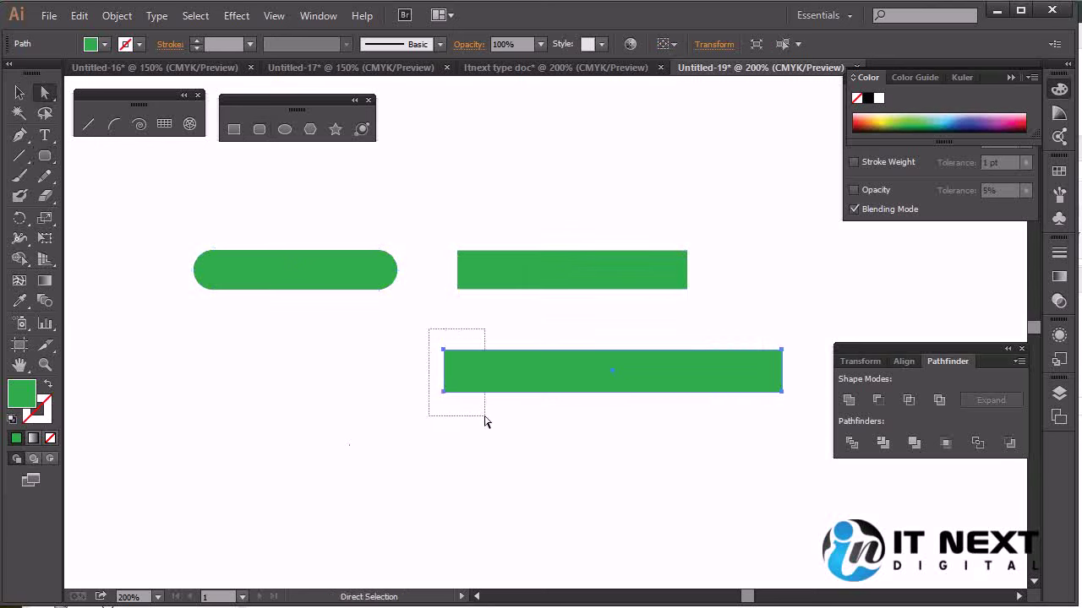
key("shift+Right")
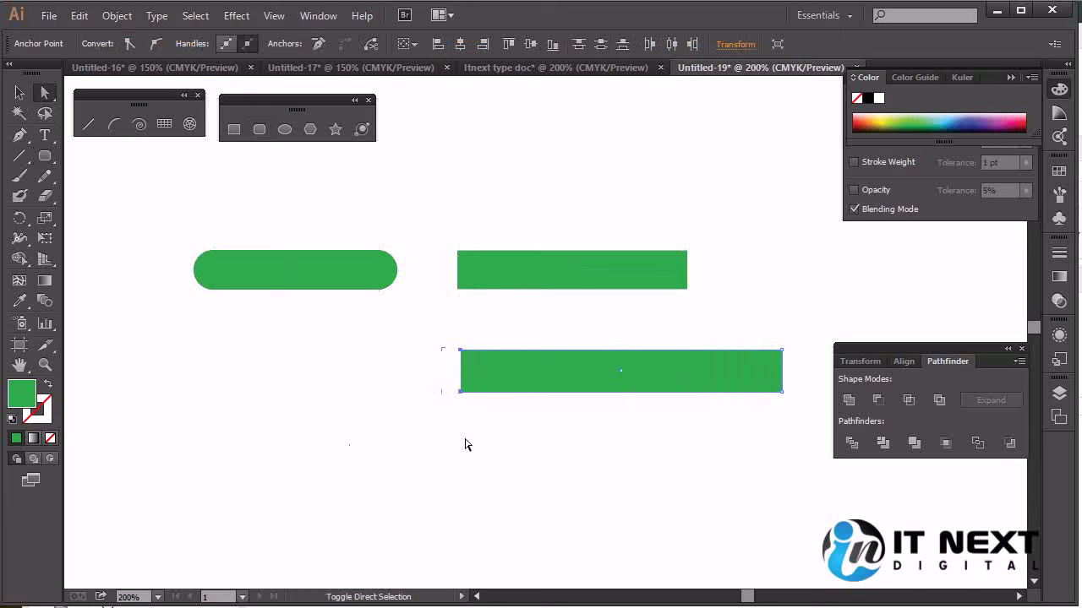
key("shift+Right")
key("shift+Right")
key("shift+Right")
key("shift+Right")
key("shift+Right")
key("shift+Right")
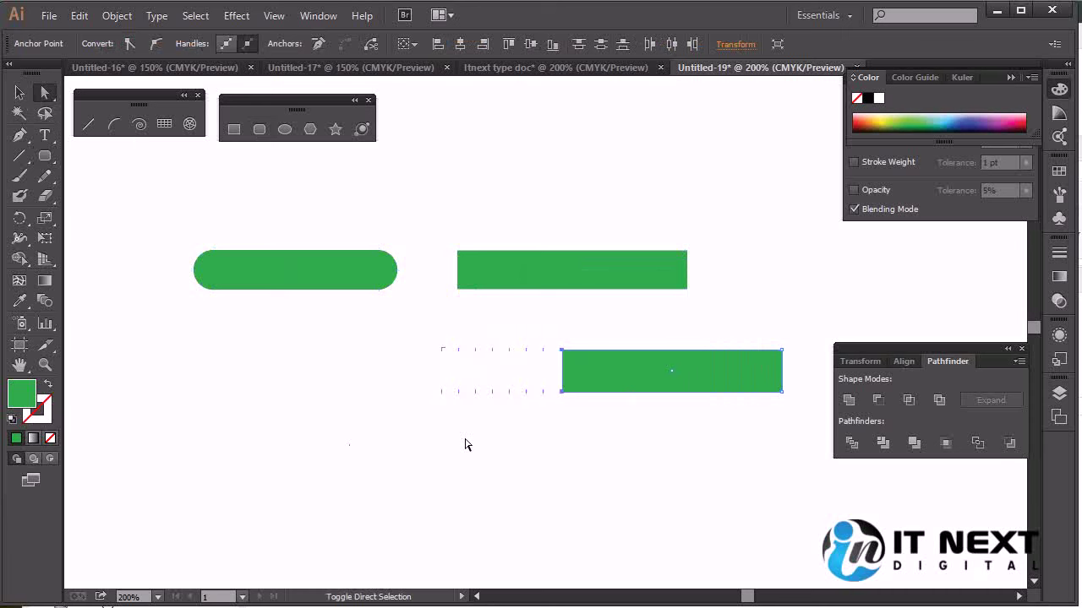
key("shift+Right")
key("shift+Right")
- Move the shortened bar directly beneath the pill-shaped bar
left_click(19, 93)
left_click(465, 347)
left_click_drag(675, 376, 283, 329)
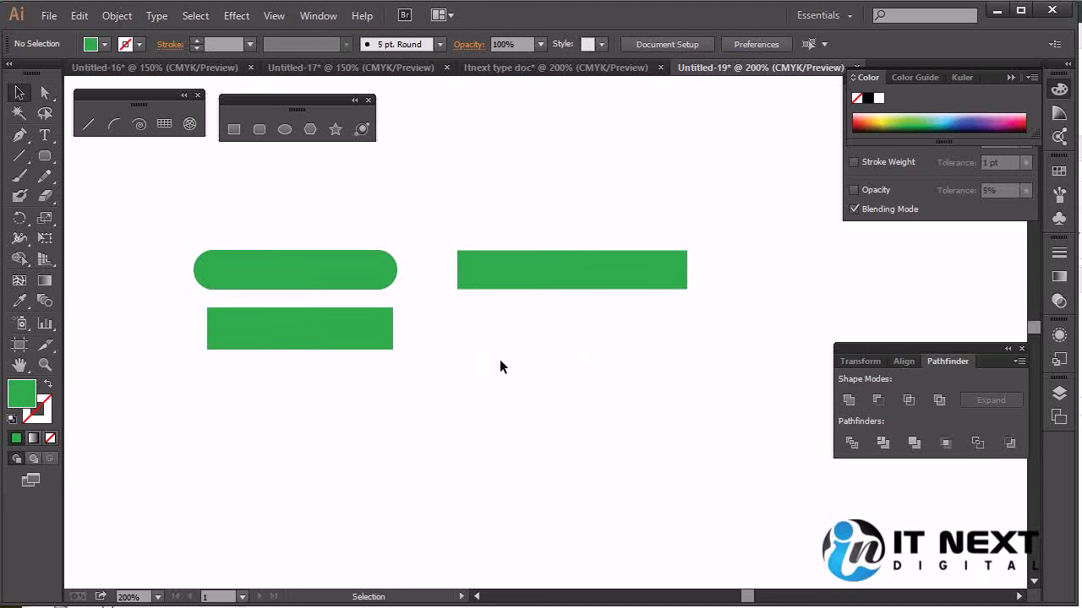